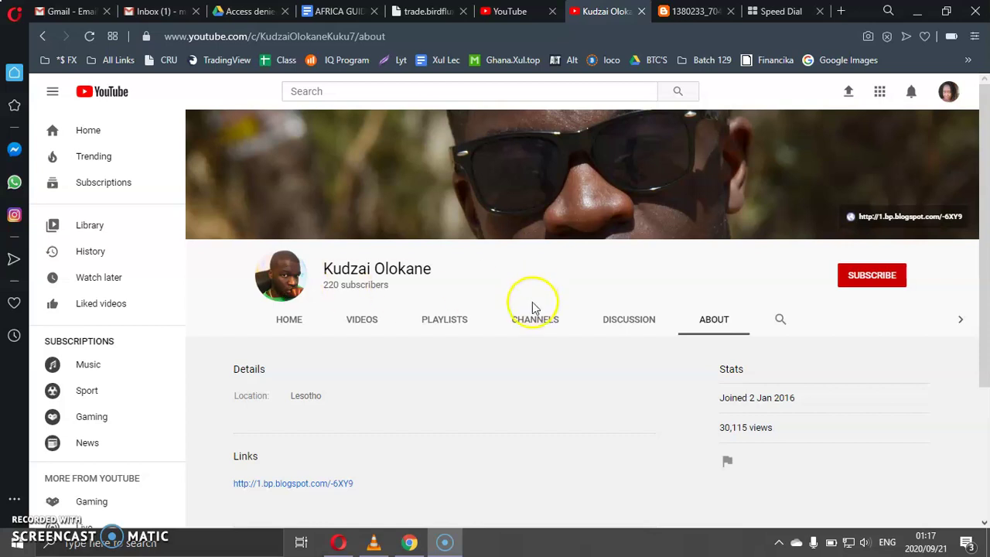
Step: Subscribe to the creator's YouTube channel and open its notification bell options
click(861, 279)
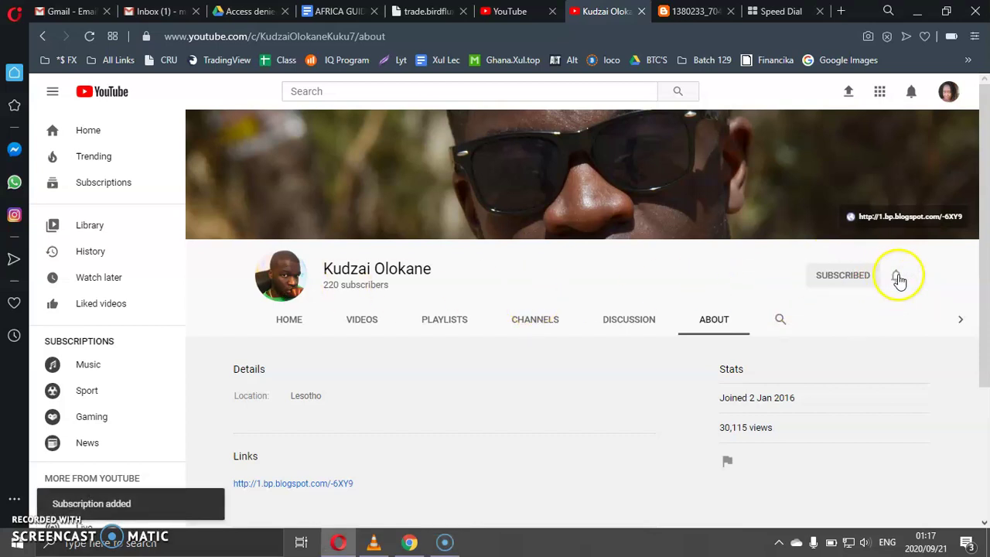
click(897, 277)
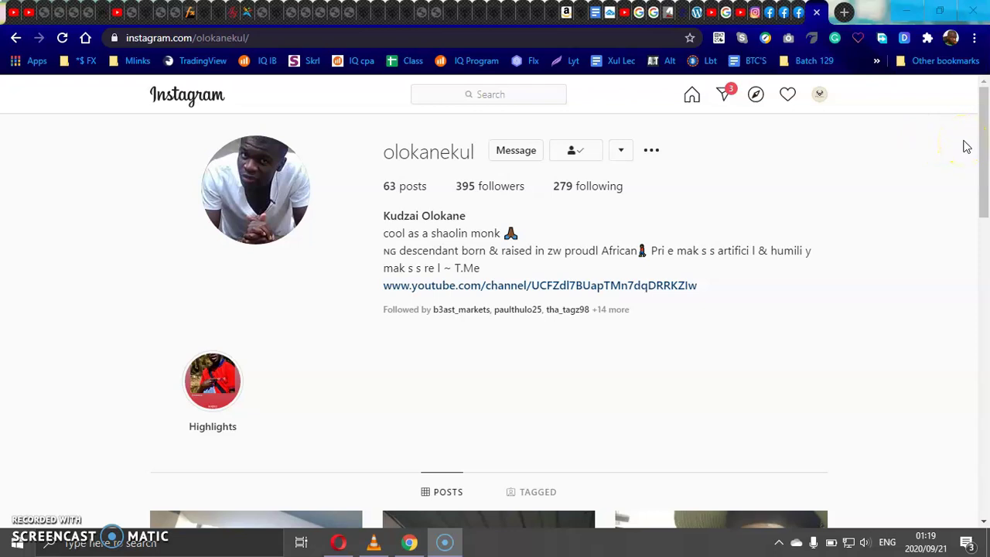
Step: Leave the creator's Instagram profile and bring up their Facebook profile page
click(971, 142)
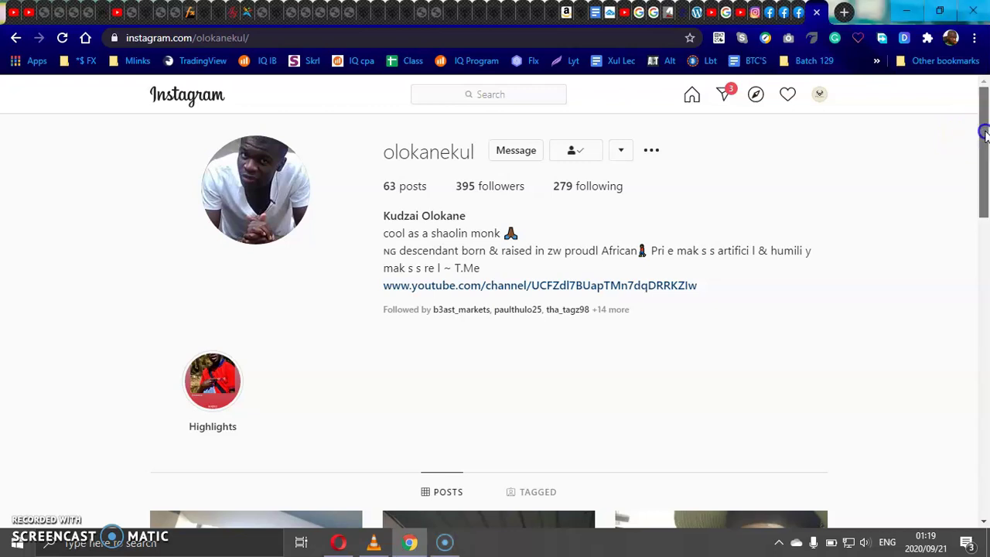
click(984, 118)
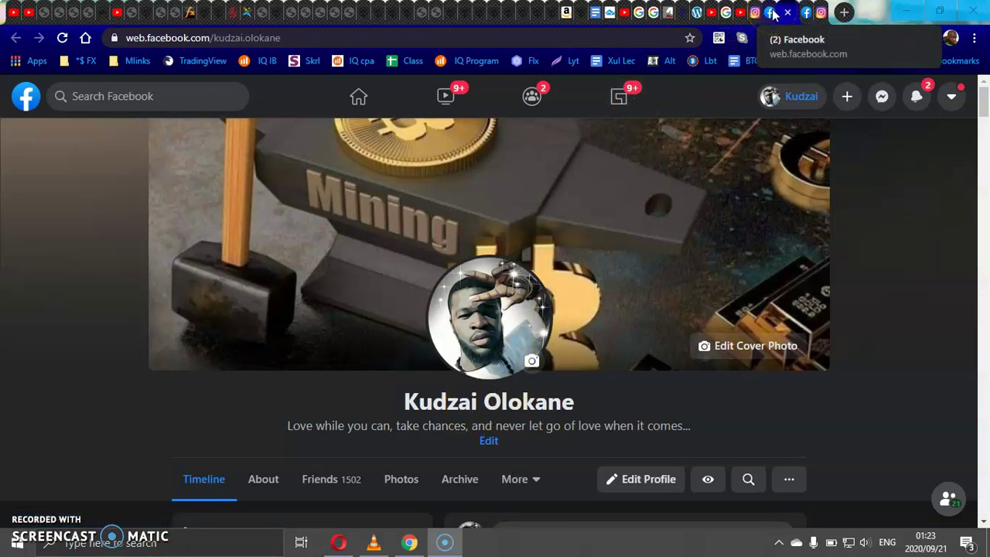
Step: Switch to Facebook and open the post on withdrawing BLF tokens to Metamask or Guarda
click(773, 14)
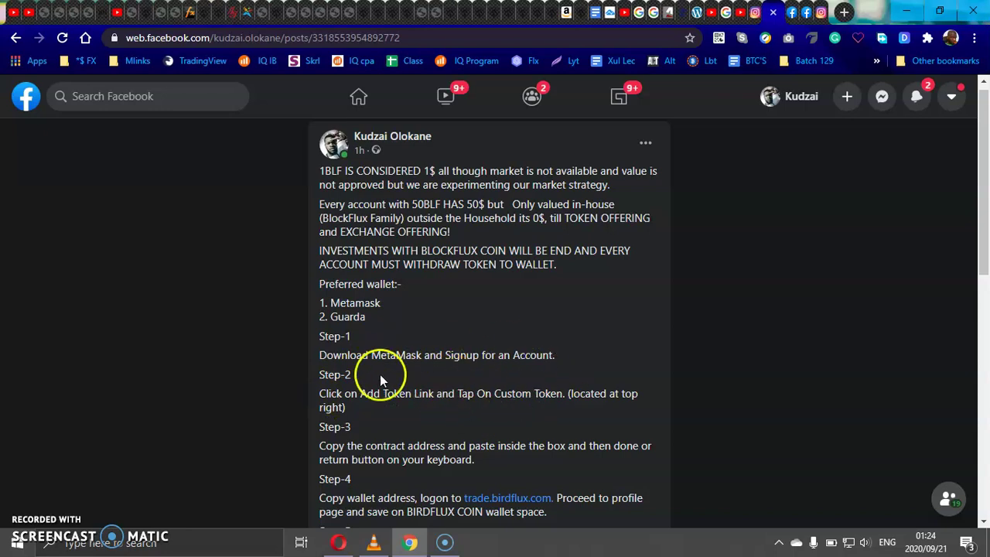
Step: Copy the BirdFlux contract address from the withdrawal post
scroll(457, 363, down, 3)
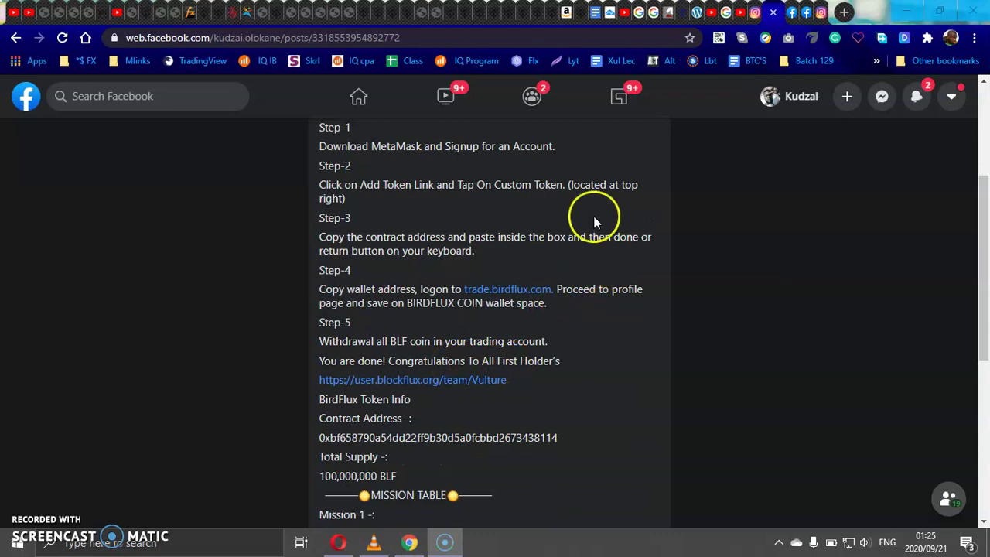
double_click(374, 438)
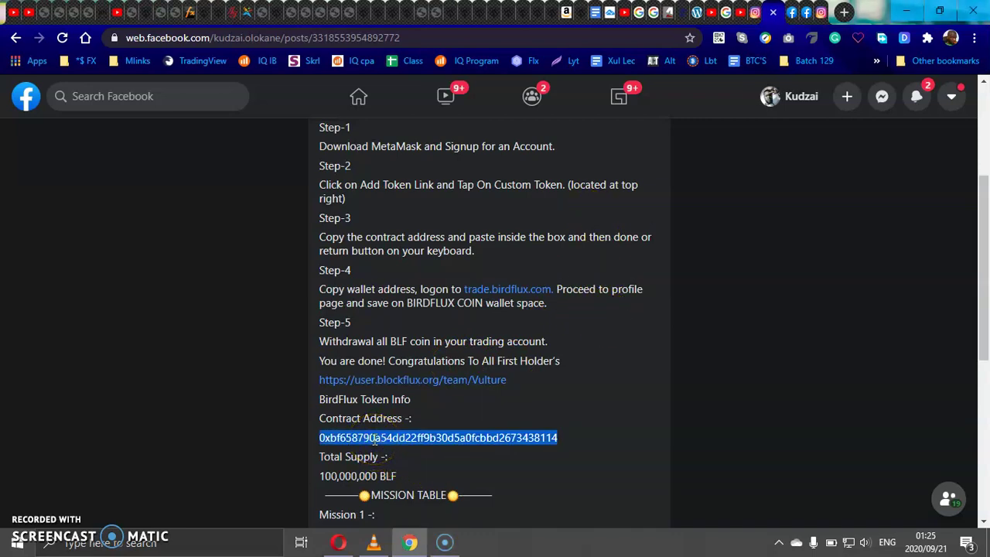
right_click(374, 439)
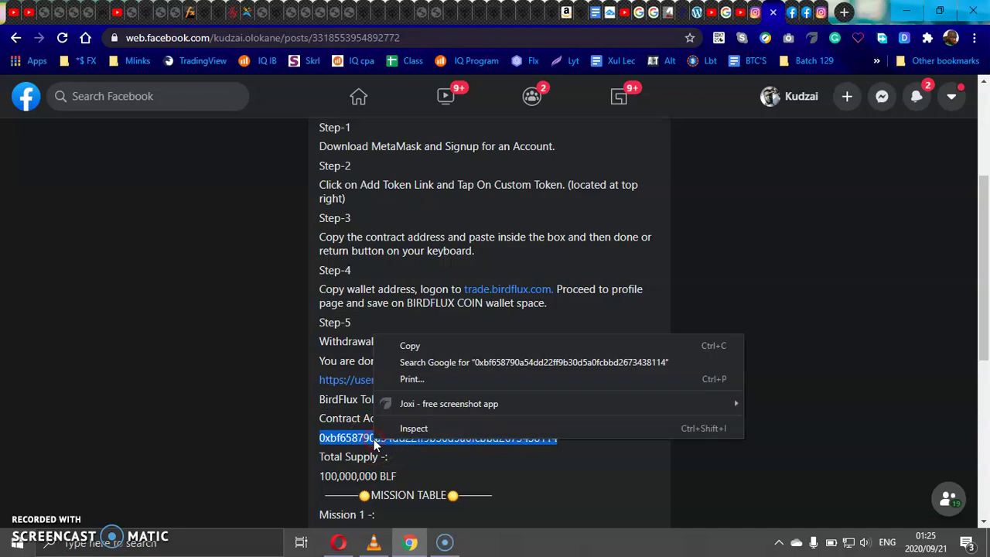
click(415, 347)
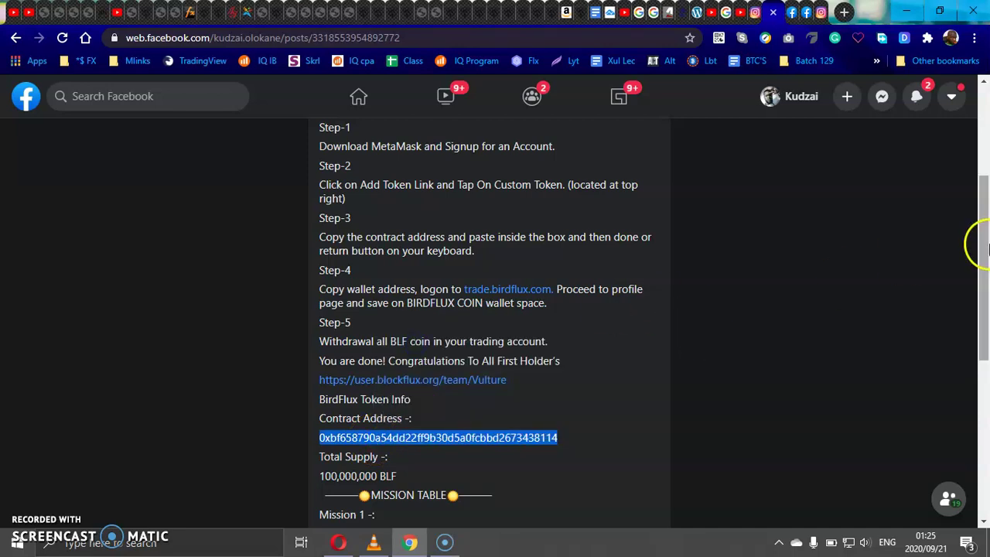
Step: Copy the wallet name 'Guarda' from higher up in the post
drag(982, 248, 984, 159)
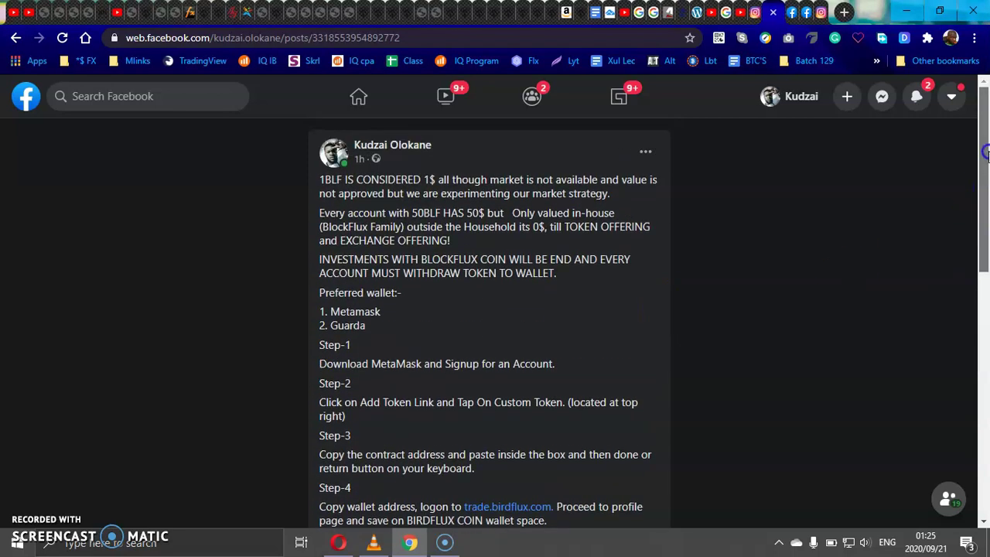
double_click(355, 328)
right_click(354, 331)
click(379, 338)
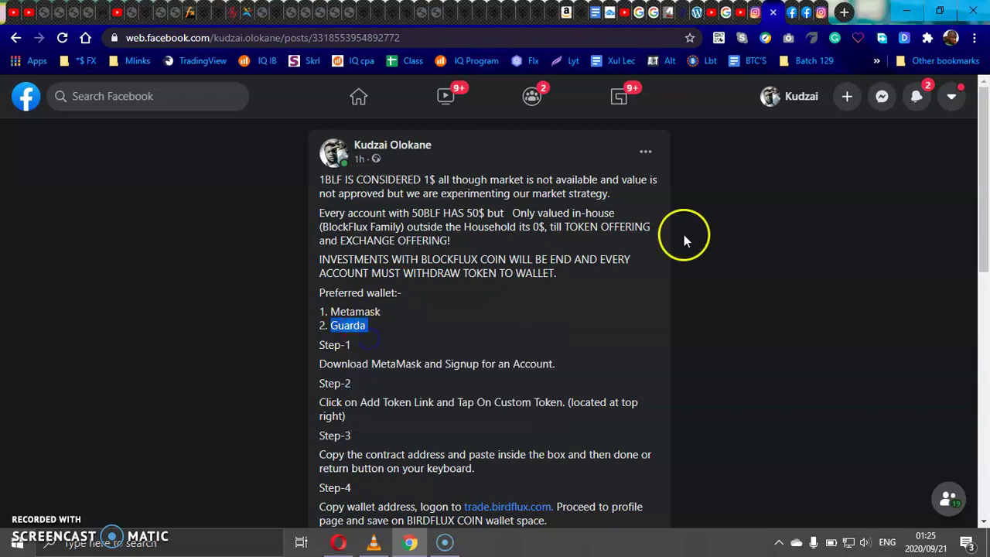
Step: Paste 'Guarda' into a new tab's address bar and open the guarda.co/app suggestion
click(844, 13)
click(222, 35)
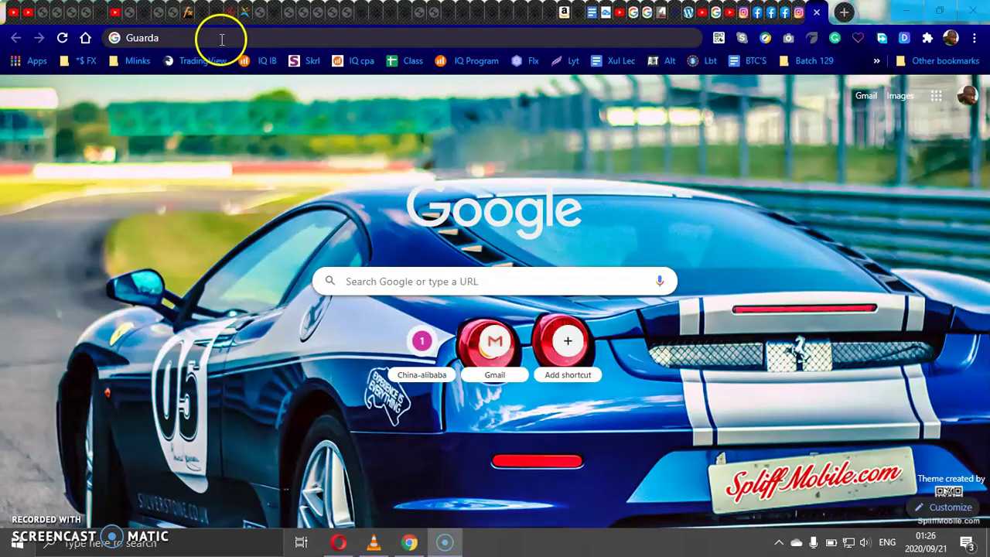
key(ctrl+v)
click(224, 34)
click(224, 34)
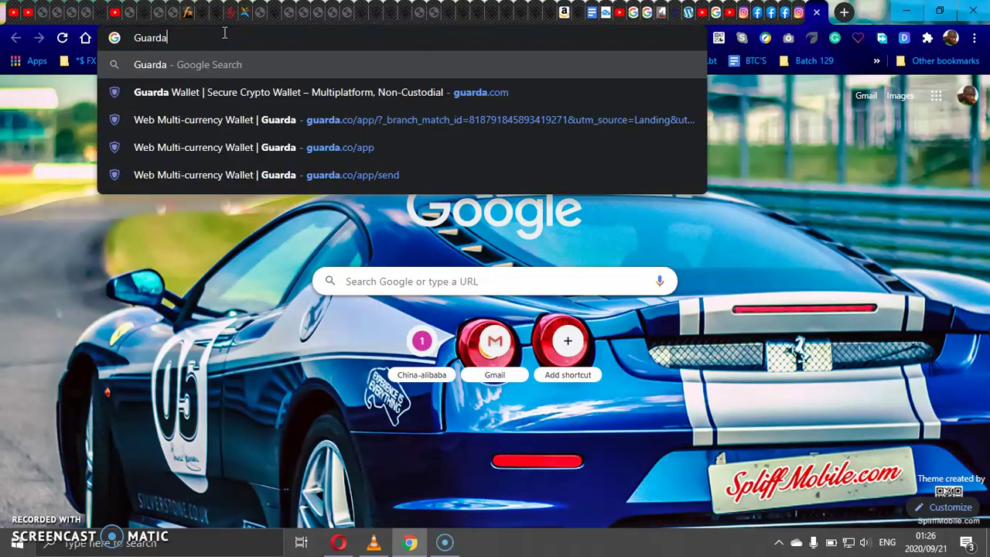
click(213, 230)
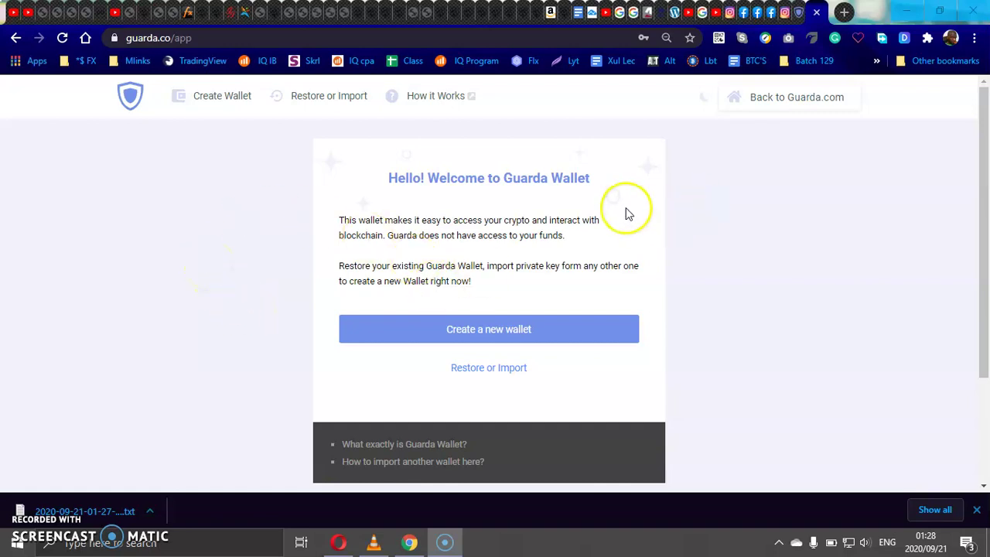
Step: Choose Create a new wallet, then enter and confirm the wallet password
click(451, 331)
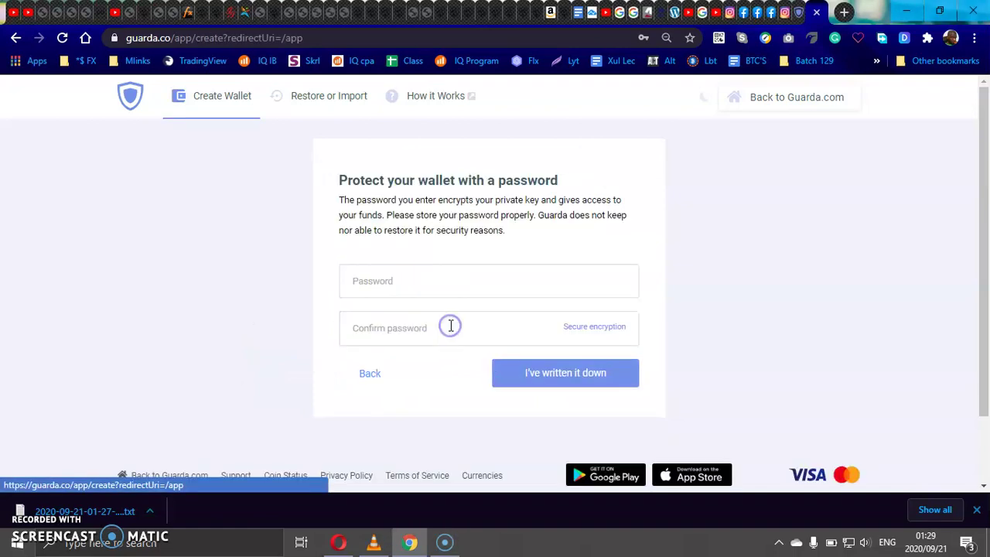
click(407, 281)
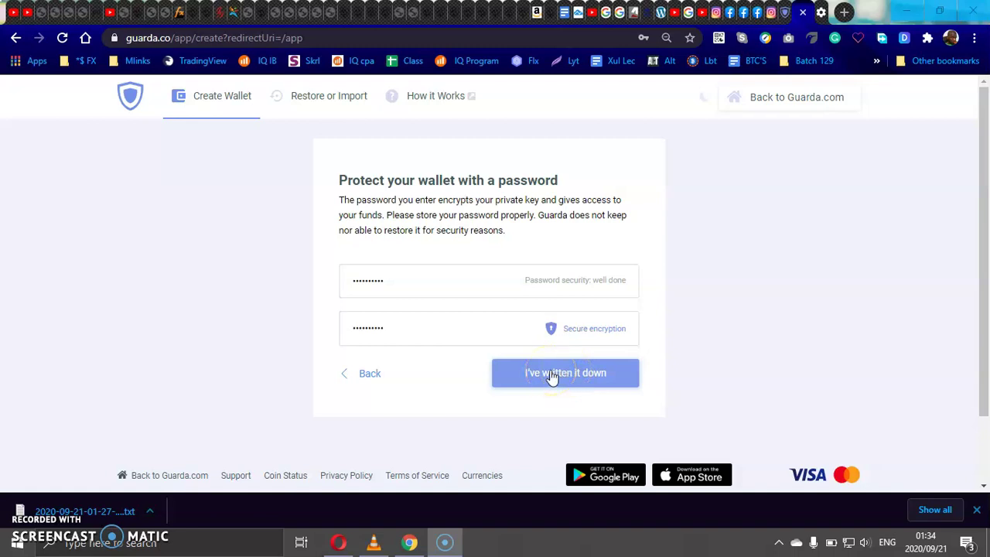
click(552, 374)
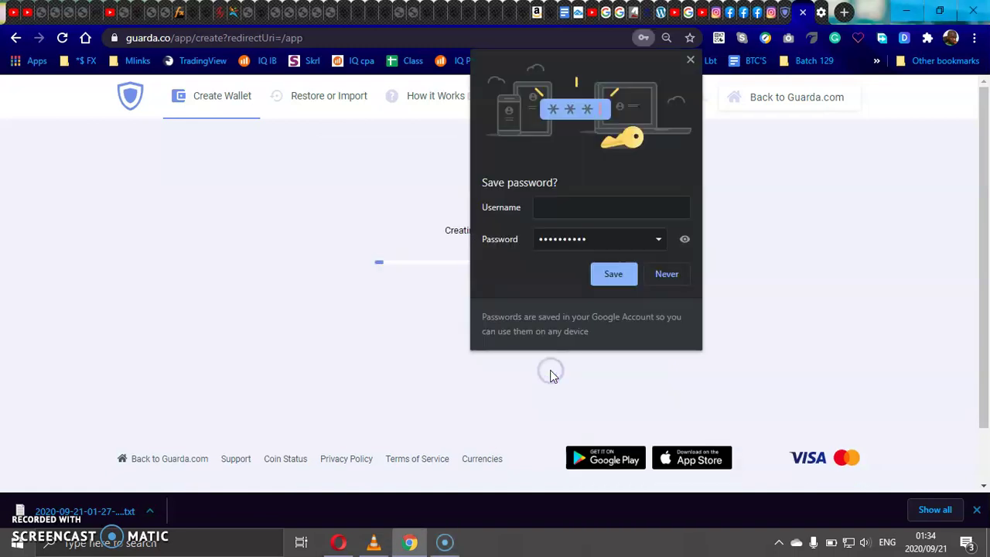
Step: Save the wallet password in Chrome under the username 'Guarda'
click(616, 208)
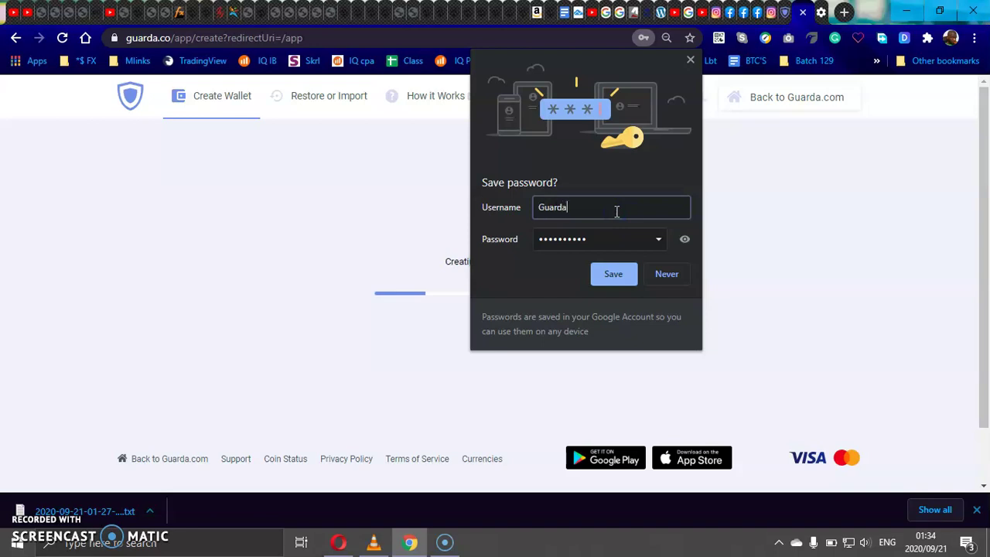
click(615, 275)
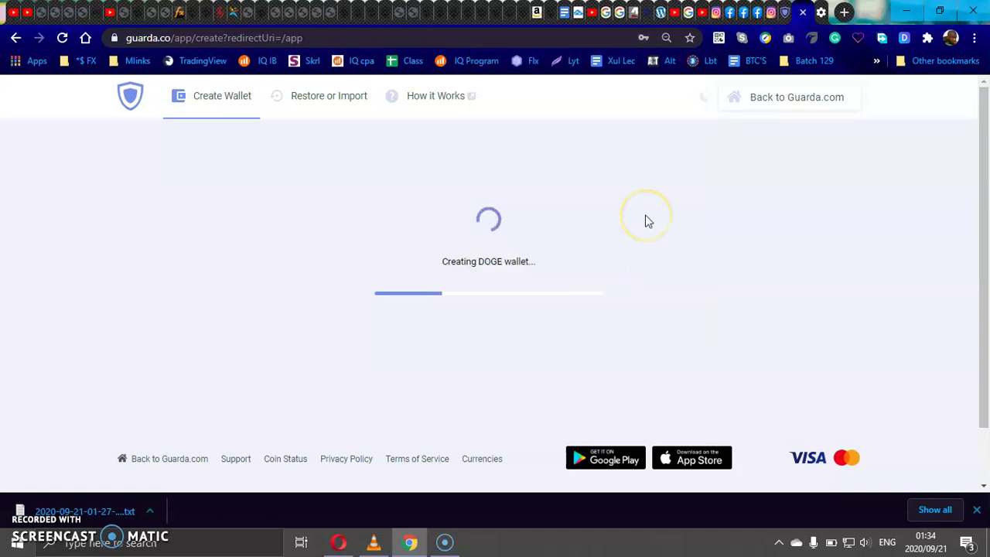
click(617, 210)
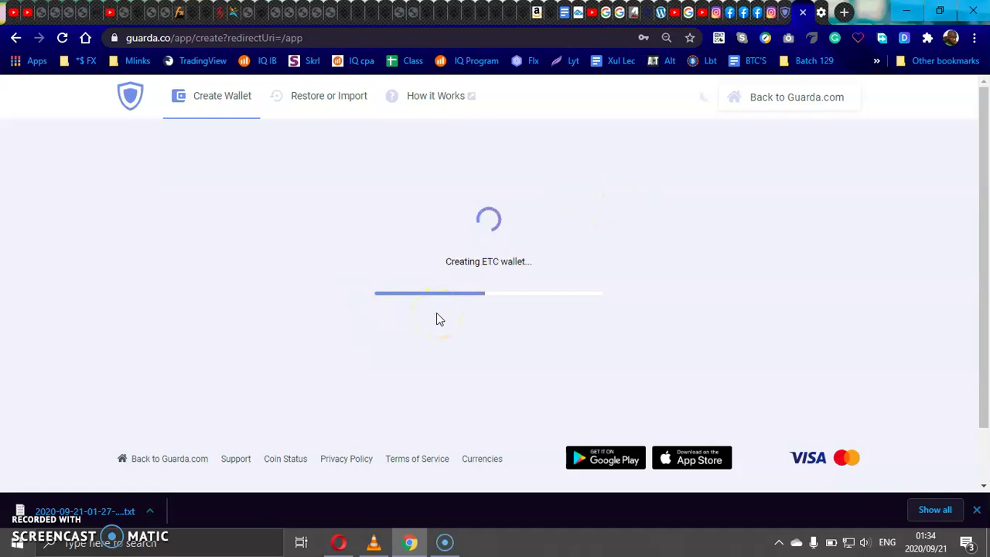
Step: Download the Guarda wallet backup file to finish creating the wallet
click(347, 309)
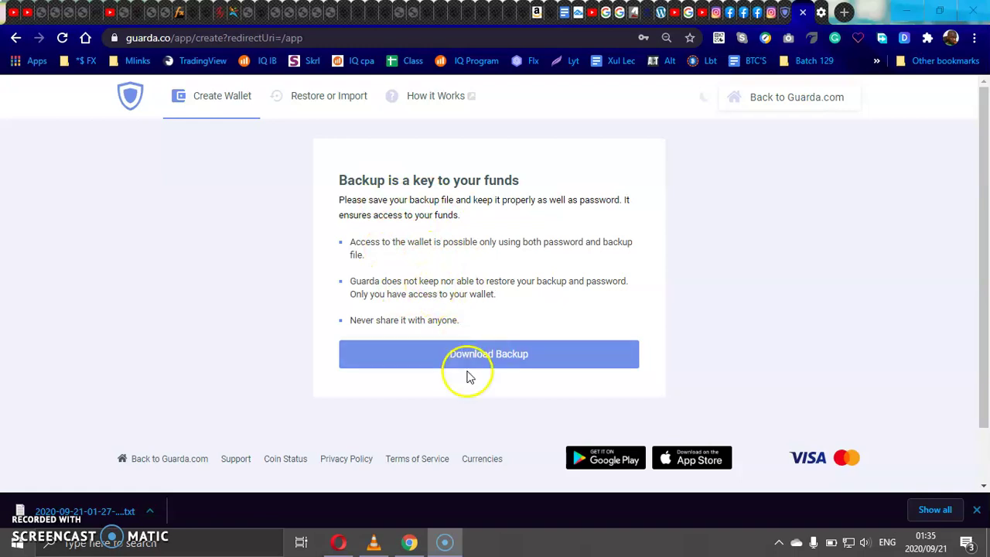
click(491, 355)
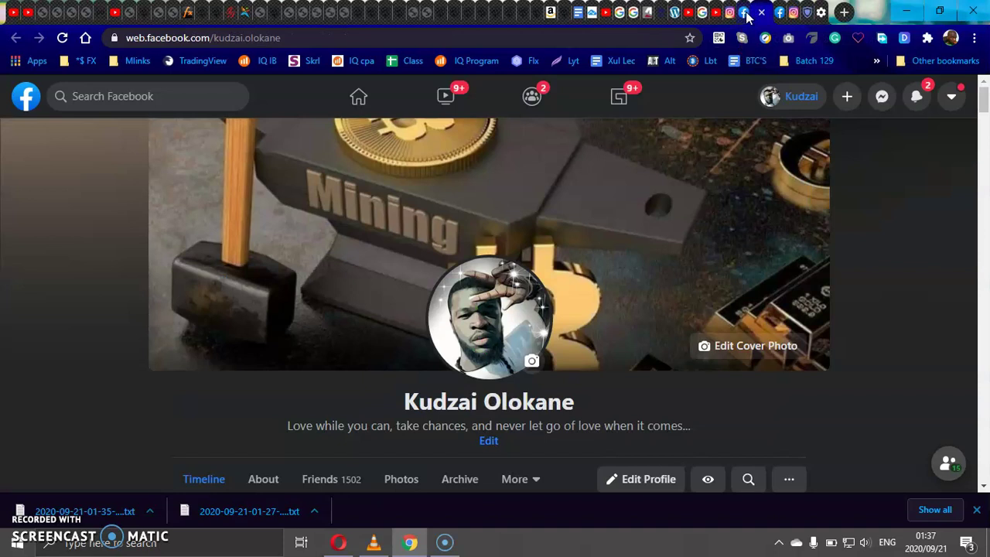
Step: Copy the BirdFlux contract address from the Facebook post again, then return to the Guarda tab
click(747, 14)
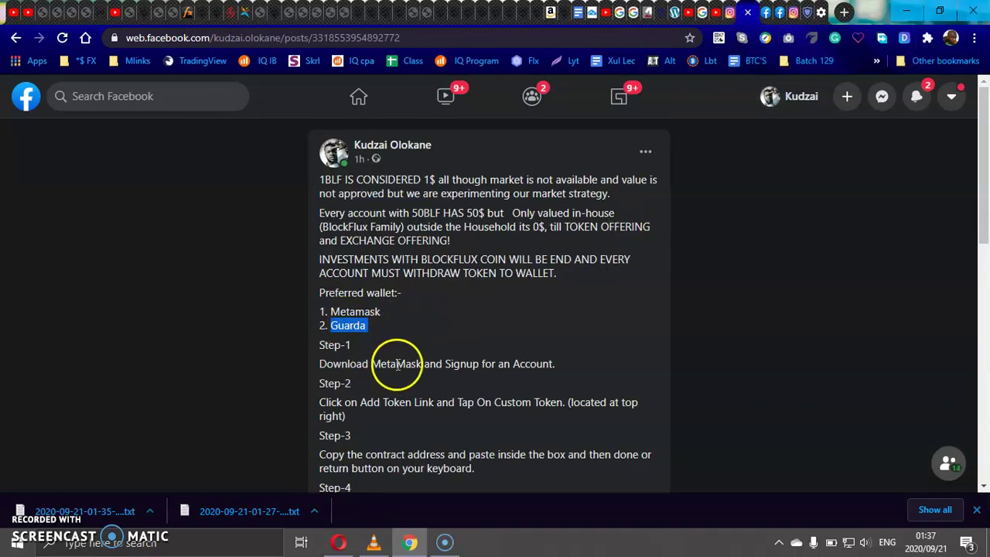
scroll(972, 160, down, 1)
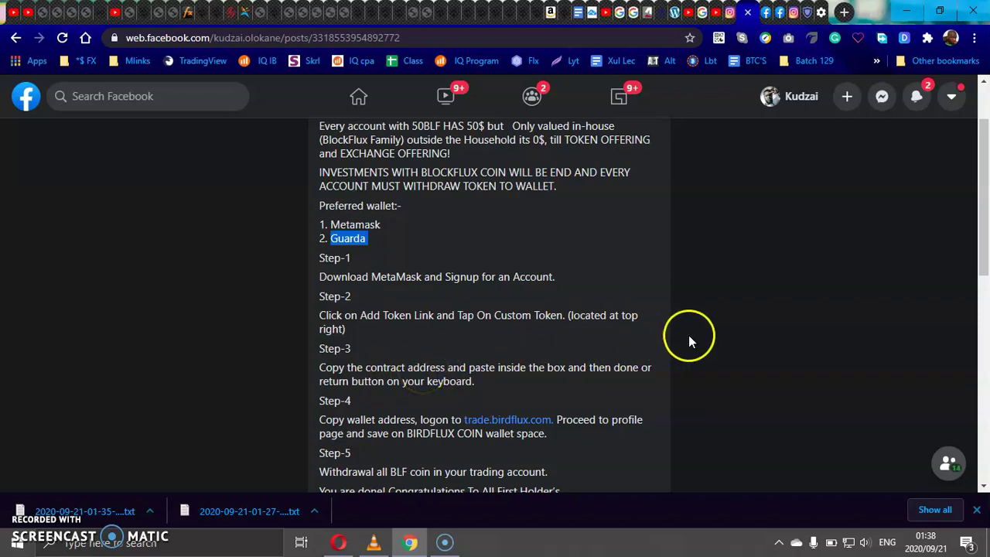
drag(984, 194, 986, 288)
double_click(410, 373)
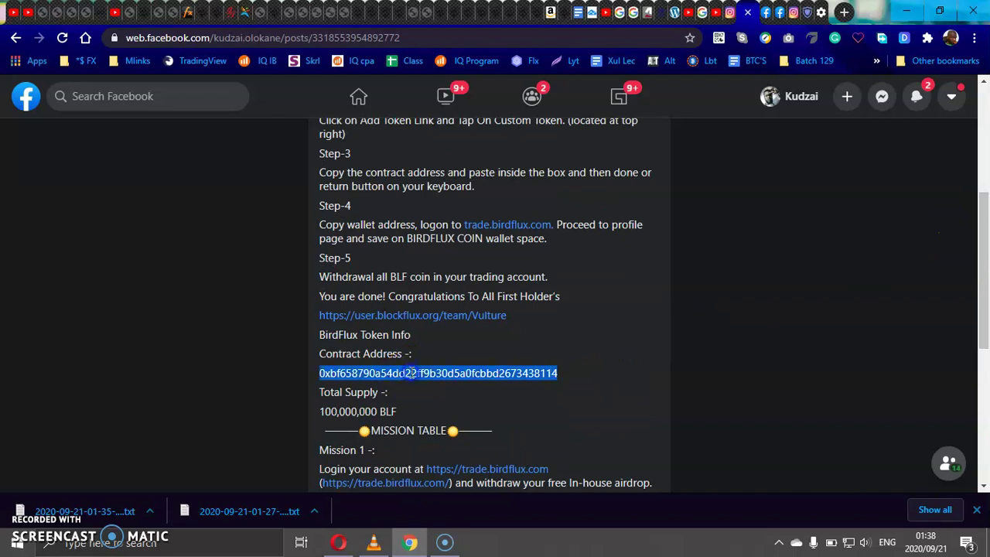
right_click(412, 372)
click(442, 379)
click(806, 12)
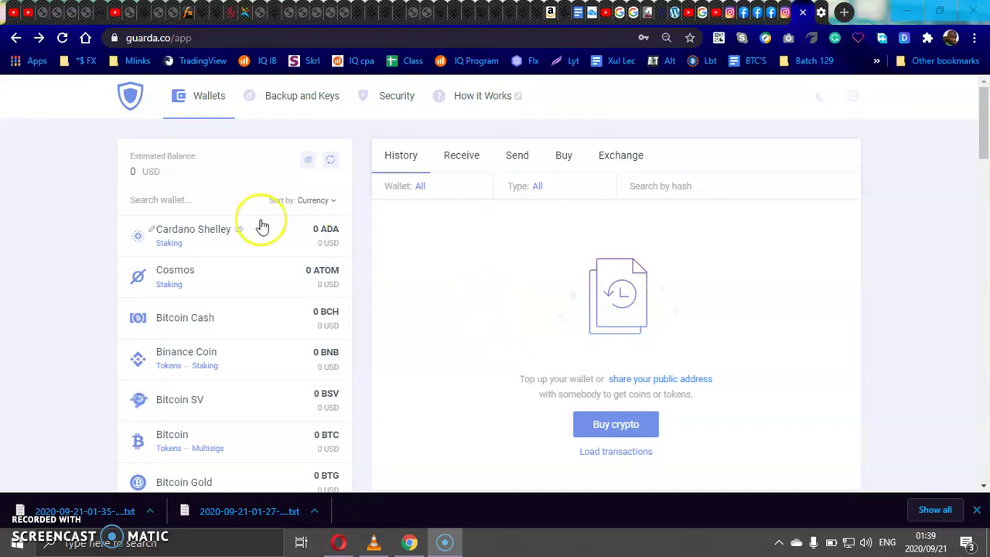
Step: Search the wallets for 'e', expand Ethereum, and open its full Receive details with QR code
click(165, 200)
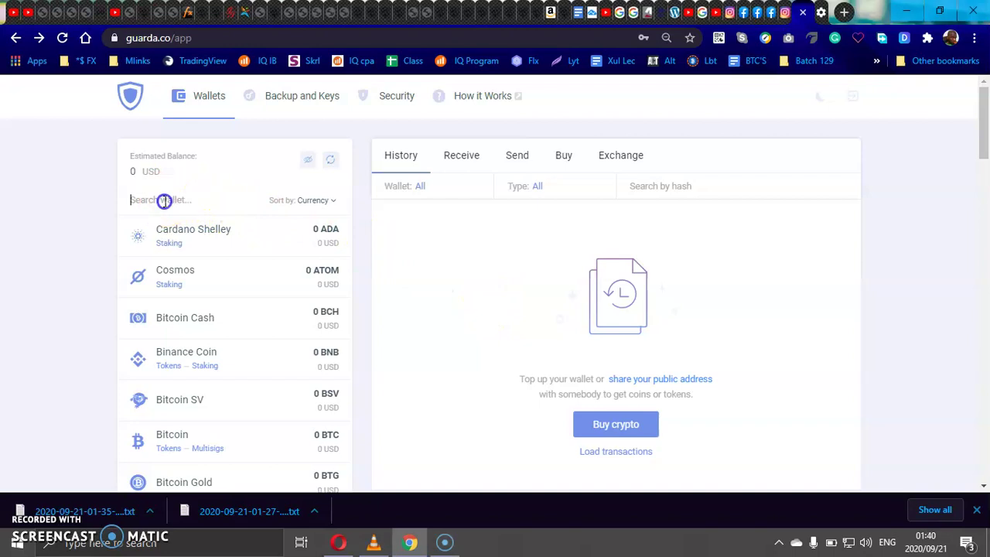
text(ether)
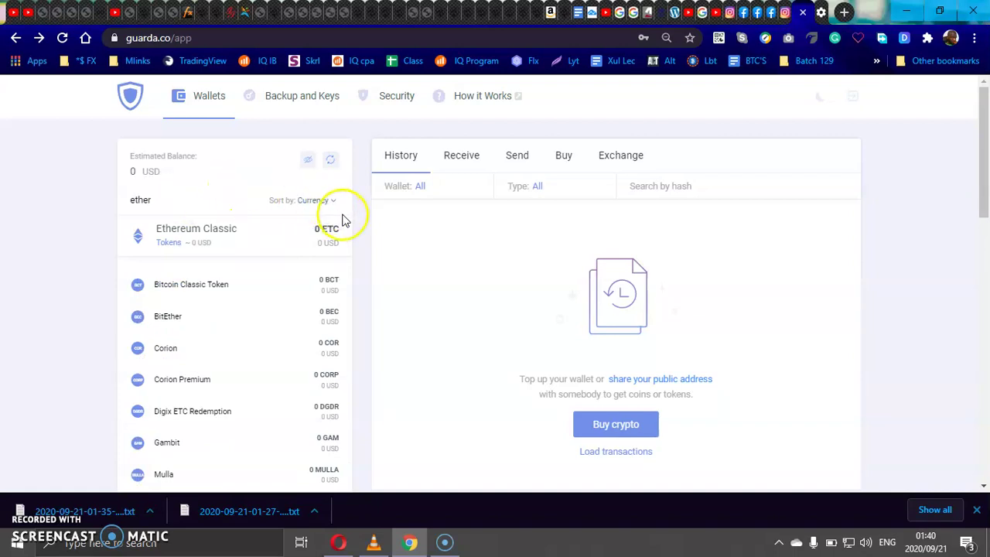
drag(982, 143, 985, 203)
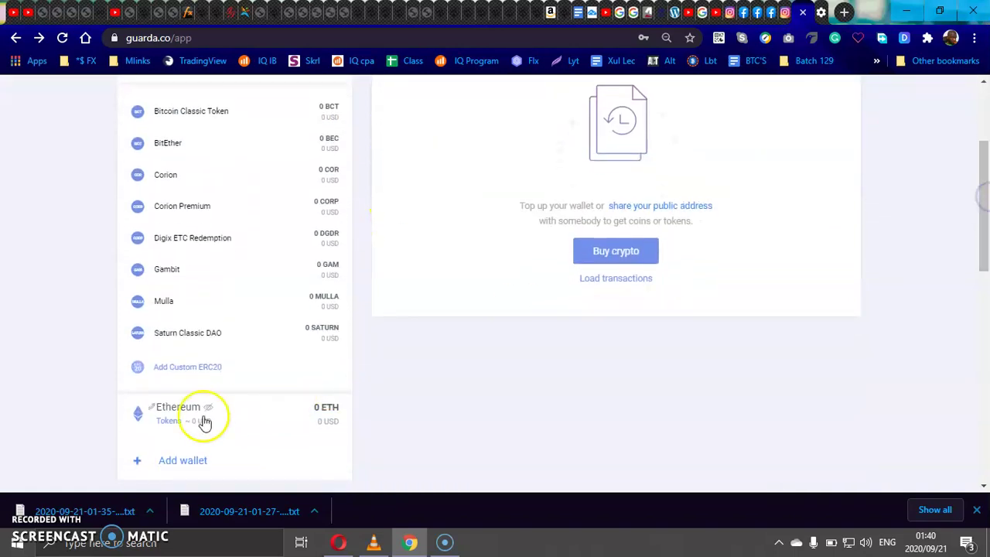
click(180, 412)
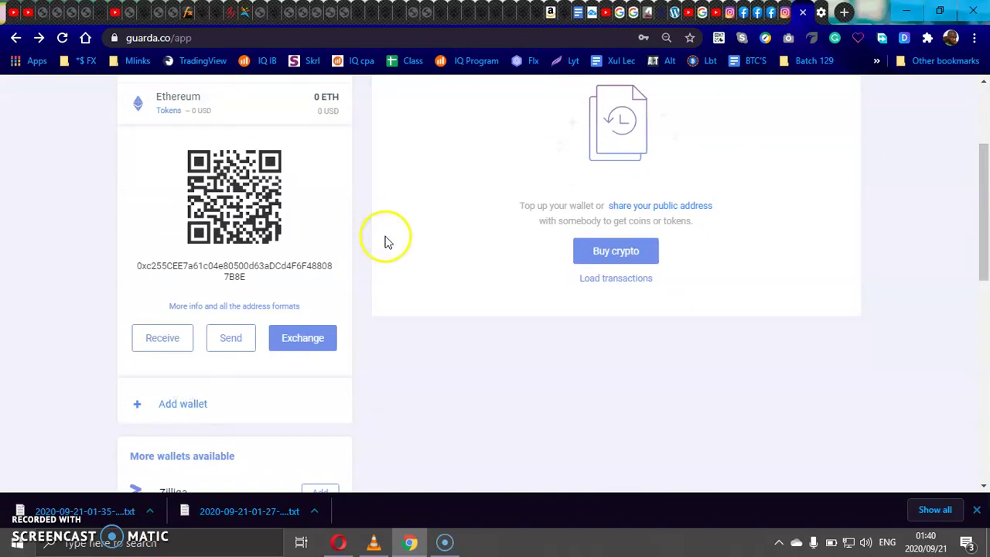
mouse_move(986, 183)
mouse_down()
mouse_move(986, 195)
mouse_move(987, 182)
mouse_up()
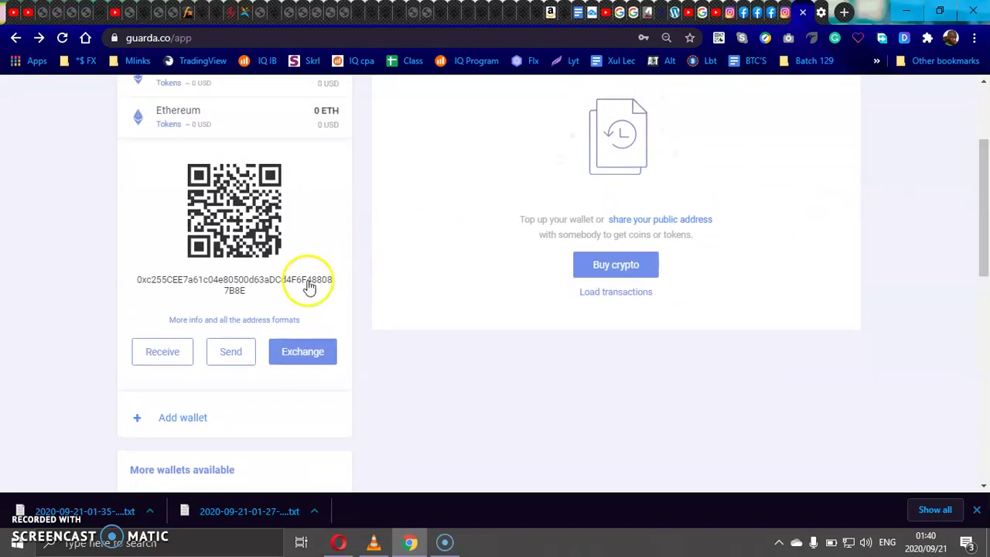
click(209, 321)
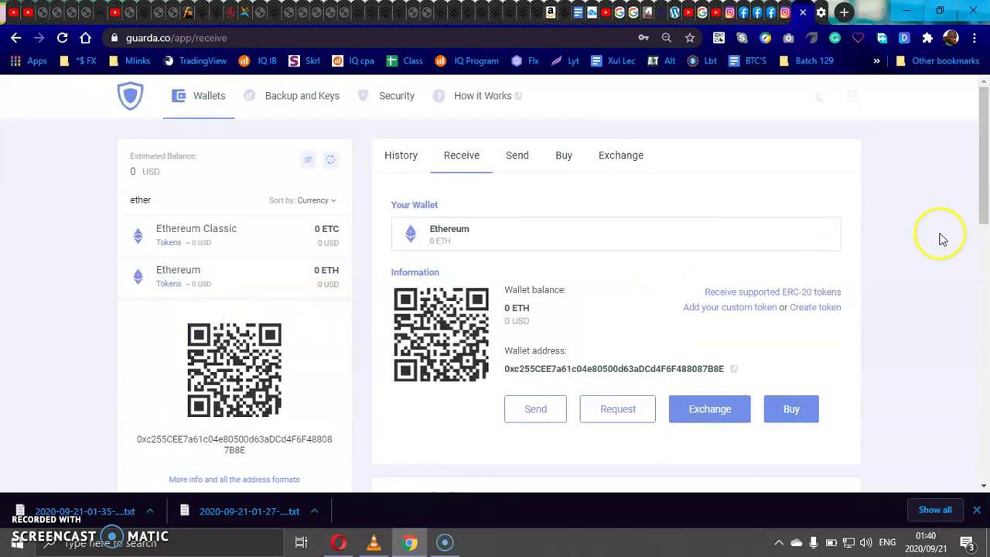
Step: Start a custom ERC20 token in Guarda, then return to the Facebook post with the BirdFlux contract address
drag(983, 127, 986, 149)
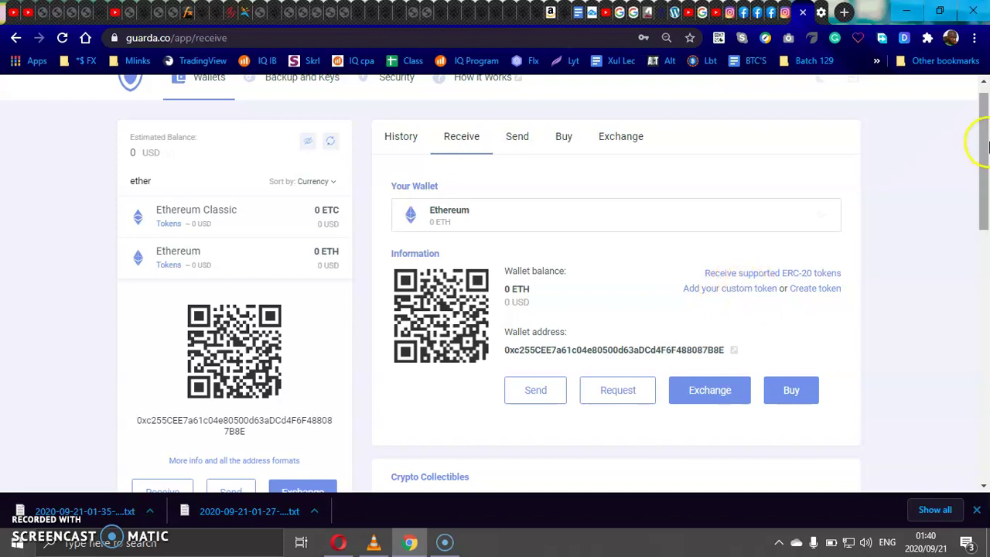
mouse_move(978, 133)
mouse_down()
mouse_move(986, 267)
mouse_move(983, 135)
mouse_up()
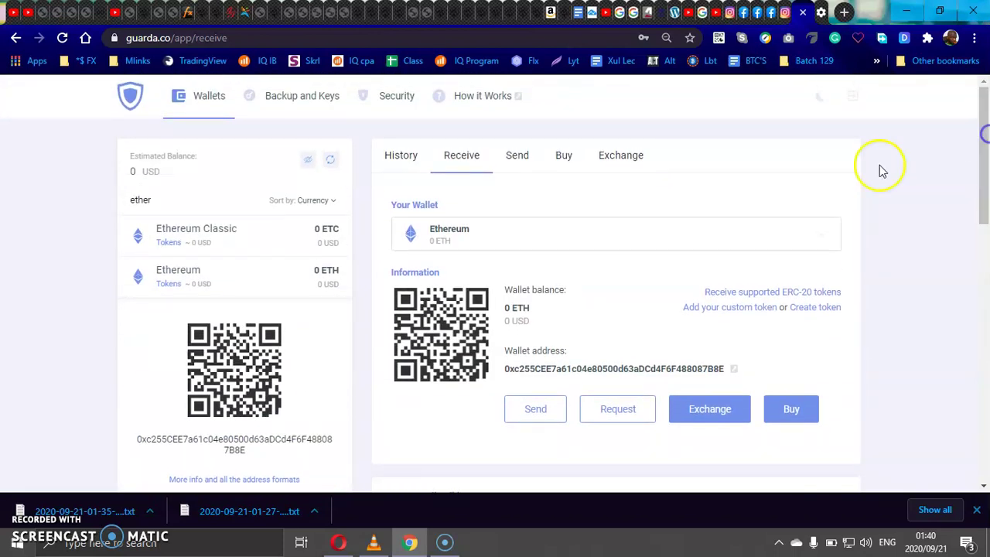
click(740, 308)
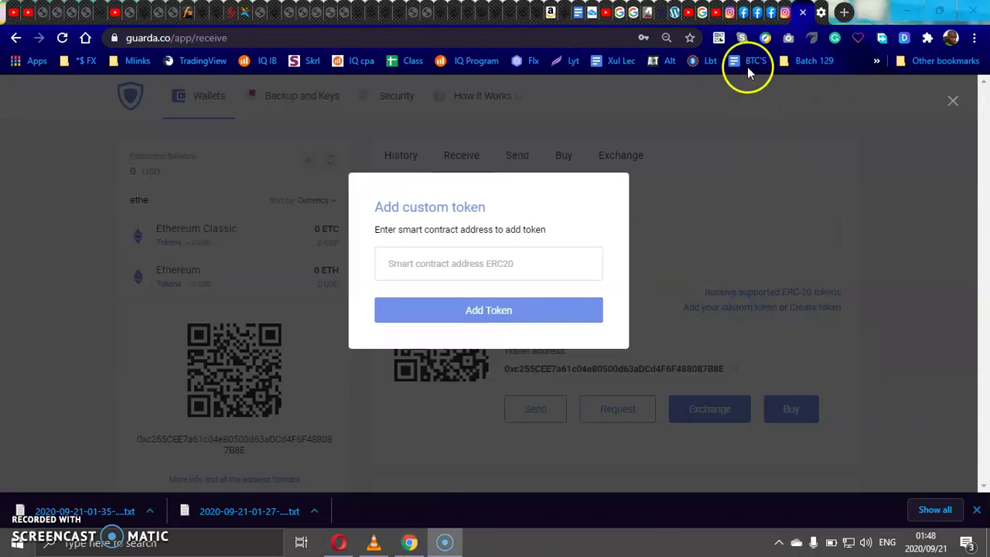
click(743, 22)
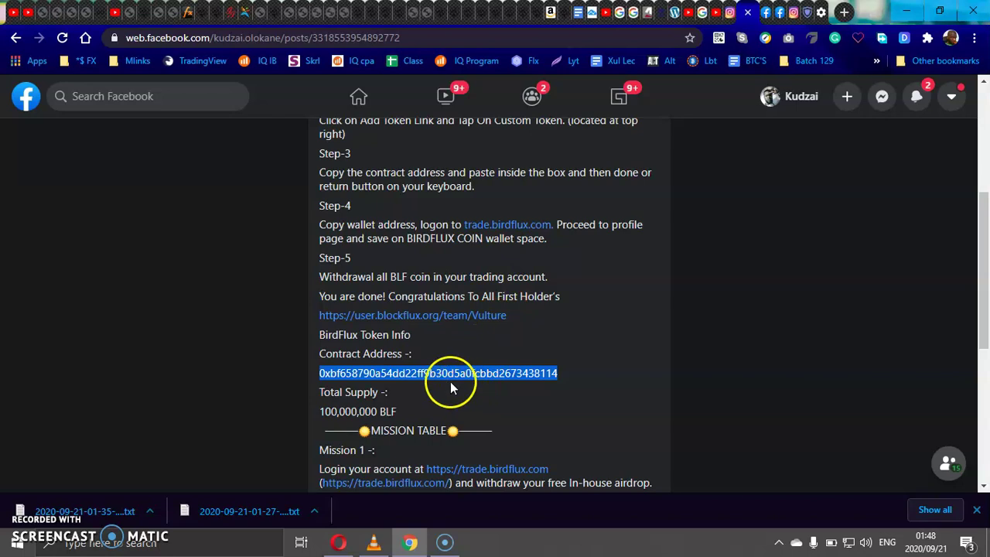
Step: Copy the BirdFlux contract address from the Facebook post
mouse_move(974, 239)
mouse_down()
mouse_move(981, 128)
mouse_move(982, 239)
mouse_up()
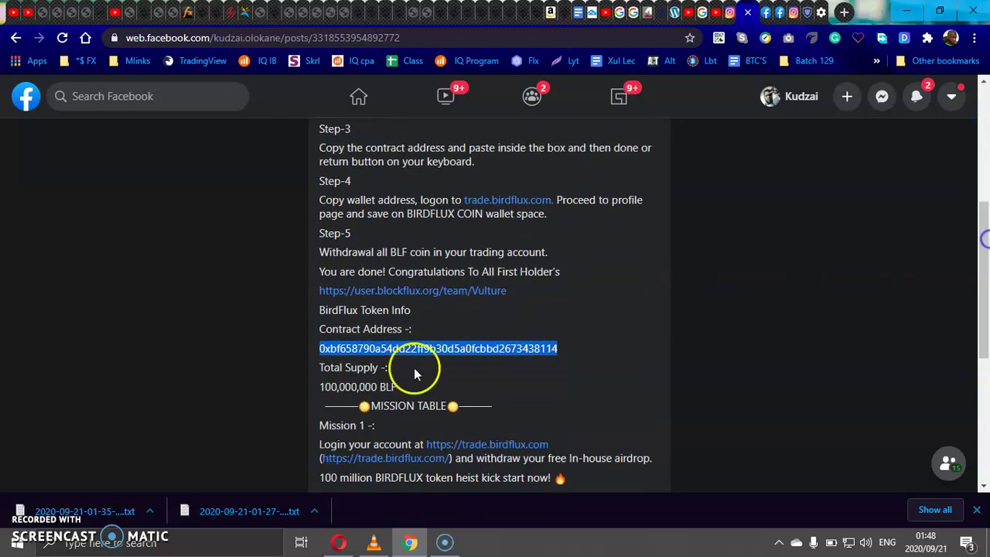
right_click(396, 351)
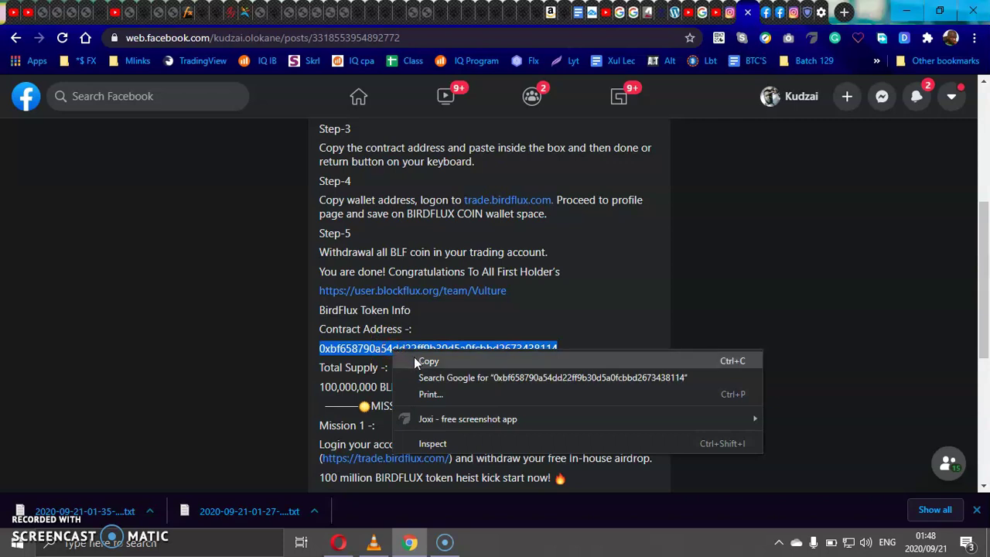
click(414, 361)
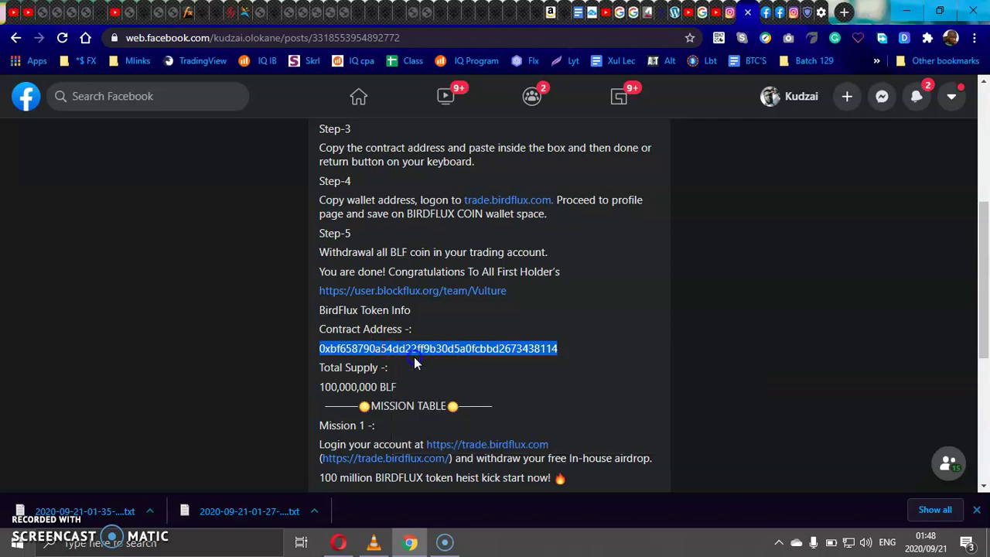
right_click(464, 349)
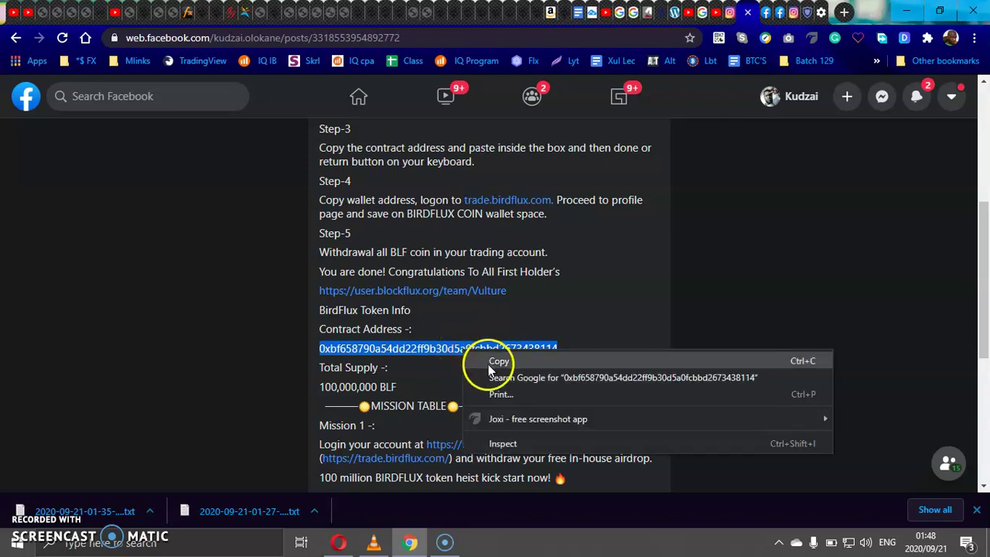
click(490, 360)
Step: Paste the address into Guarda's custom token form, submit it, and dismiss the 'already added' notice
click(820, 11)
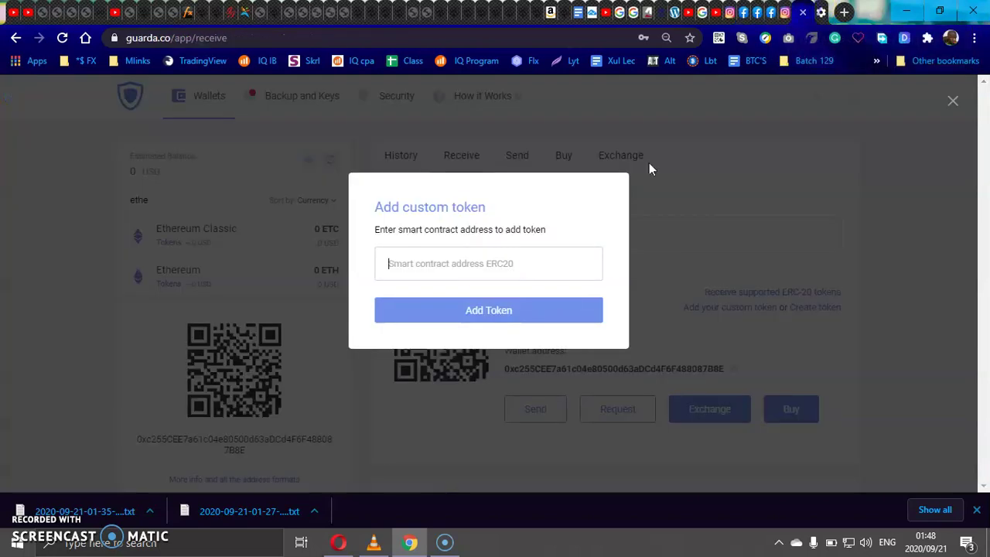
right_click(468, 263)
click(504, 372)
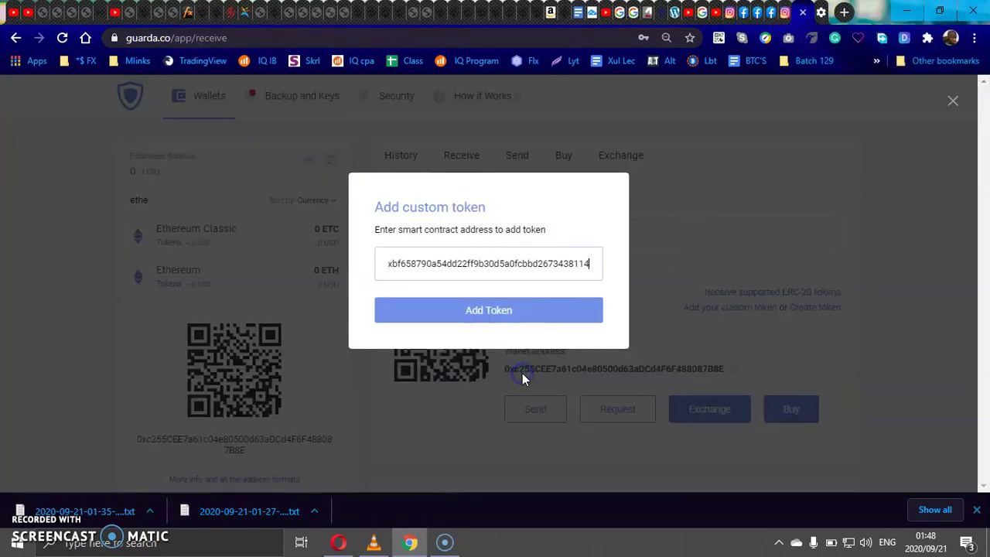
click(488, 311)
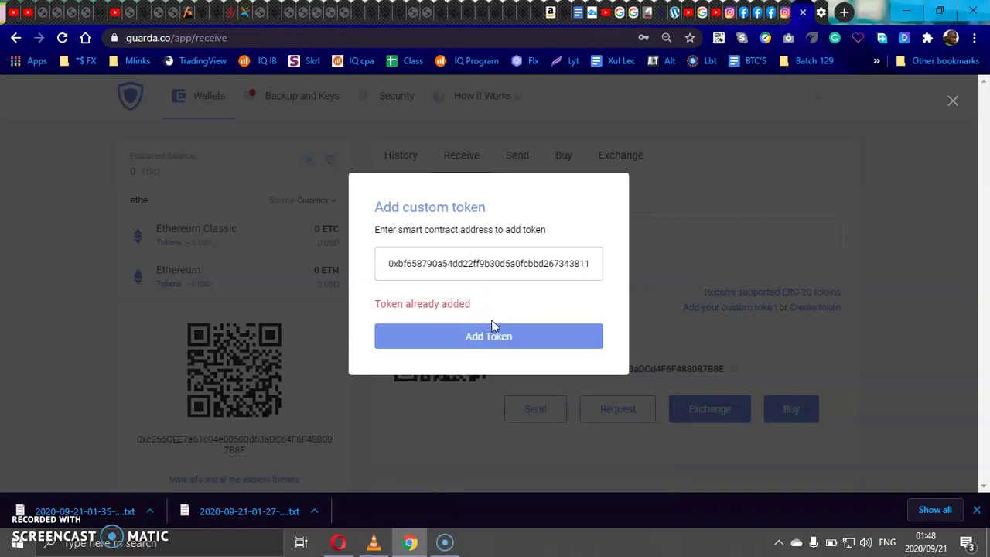
click(482, 310)
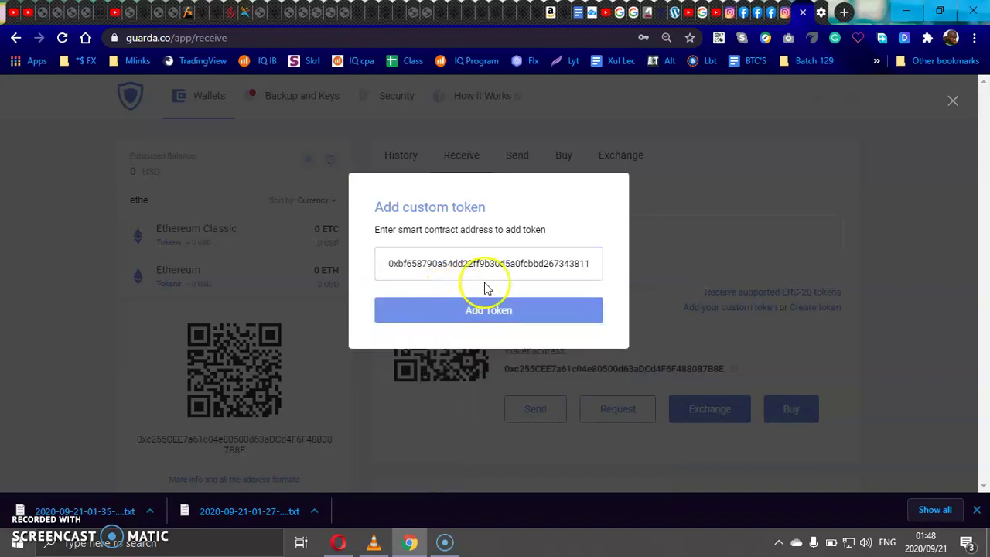
click(651, 221)
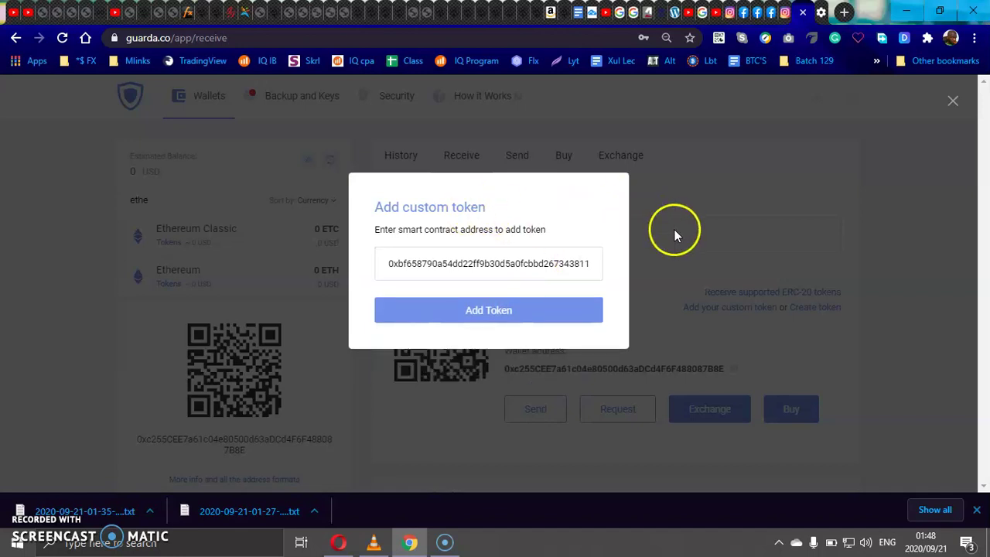
click(674, 230)
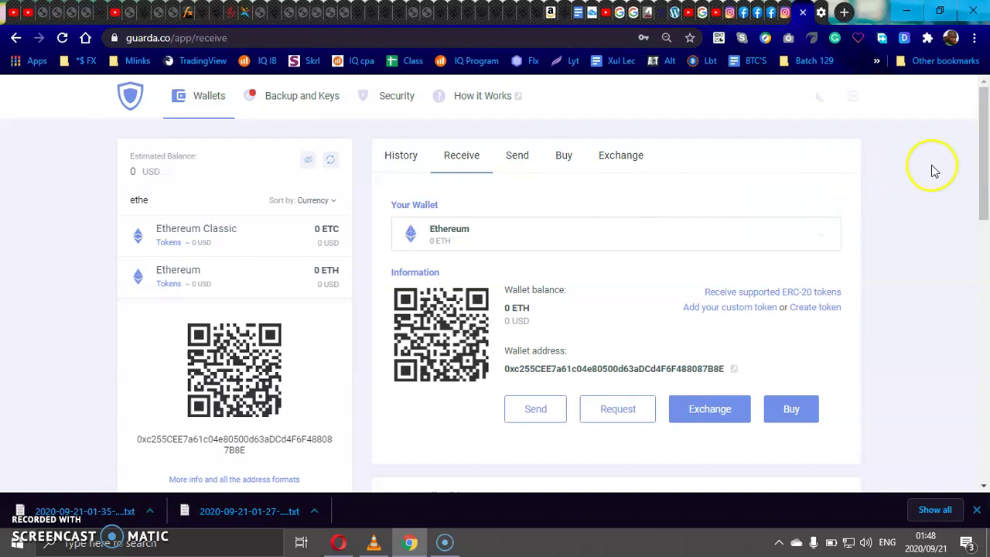
Step: Search the wallet list for 'bird' and select the BIRDFLUX token wallet
click(823, 239)
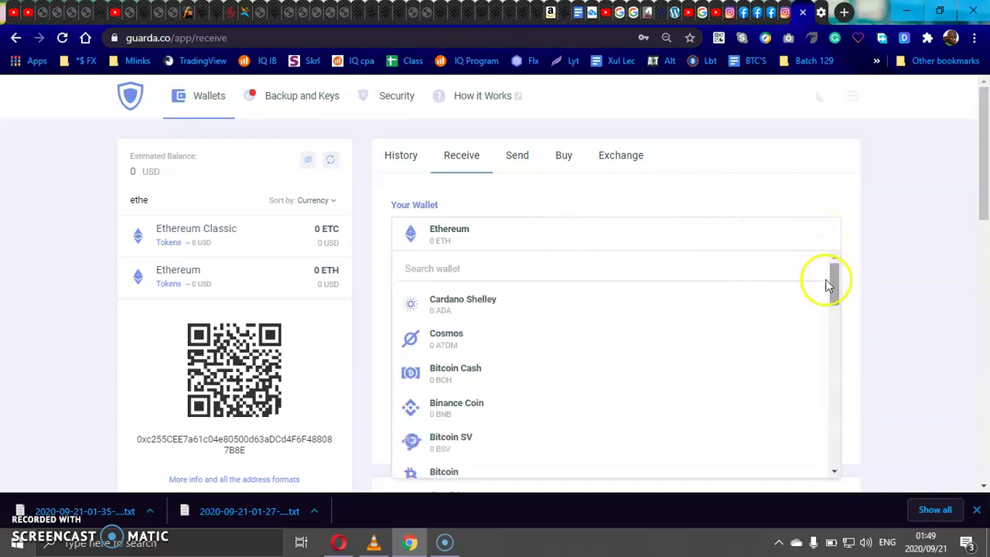
drag(835, 281, 840, 360)
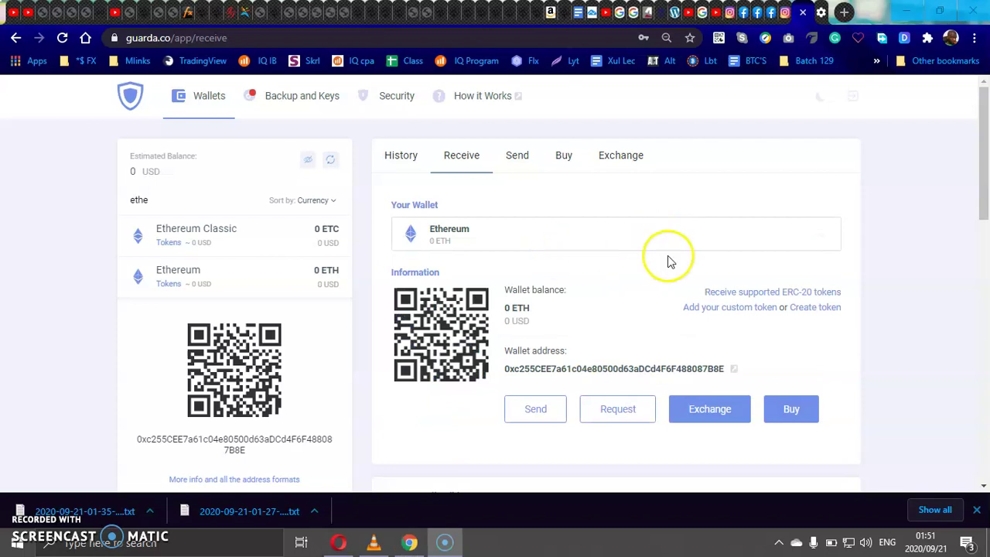
click(822, 235)
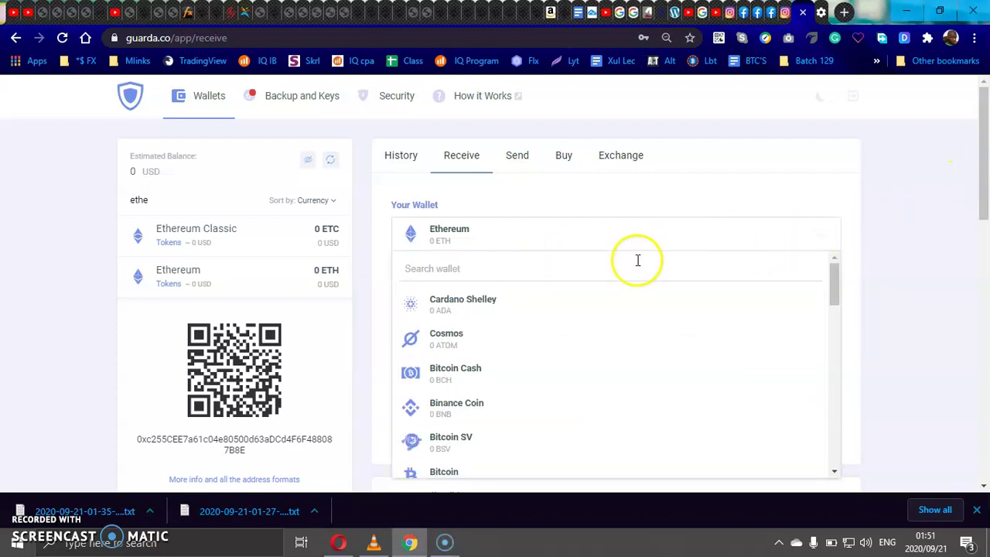
text(bird)
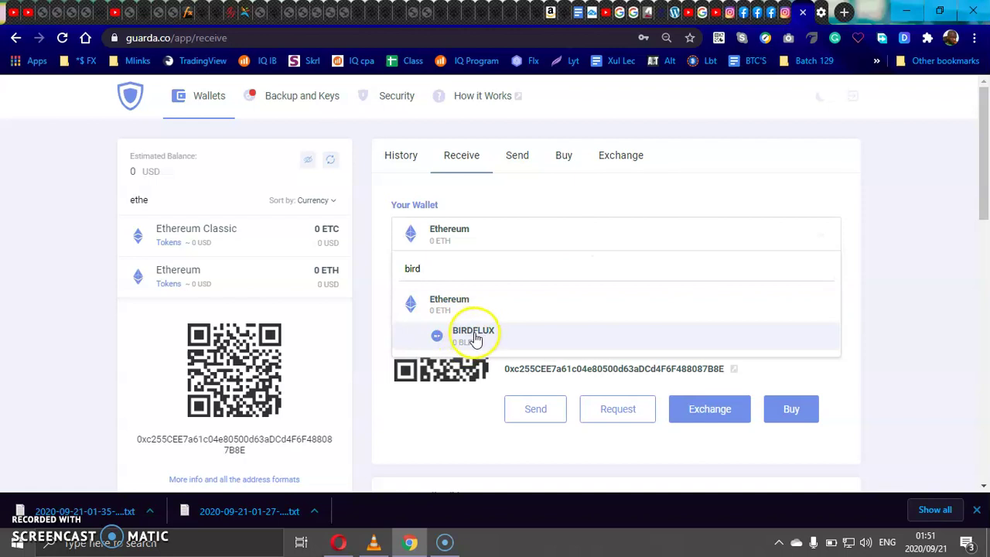
click(472, 336)
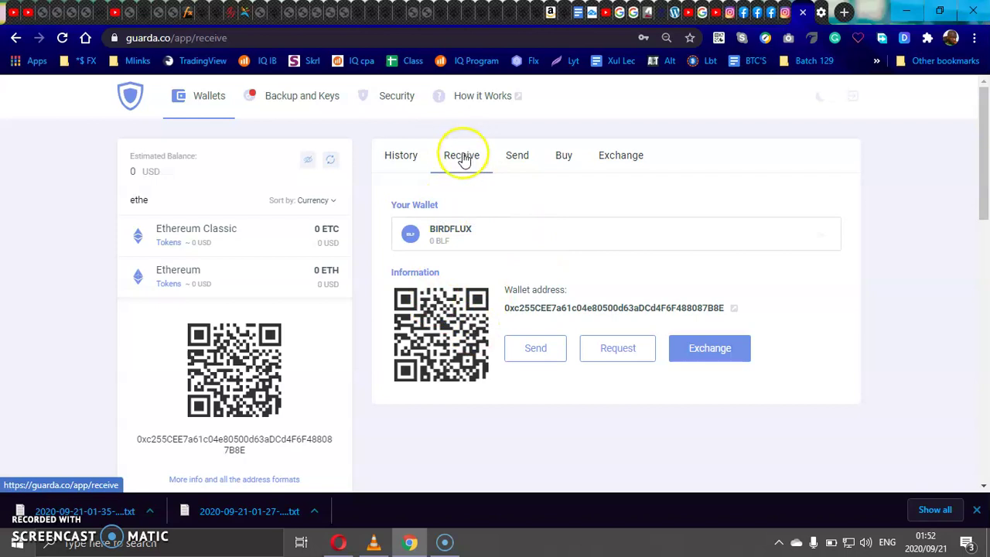
Step: Copy the BIRDFLUX wallet address shown on Guarda's Receive page
click(518, 158)
click(464, 158)
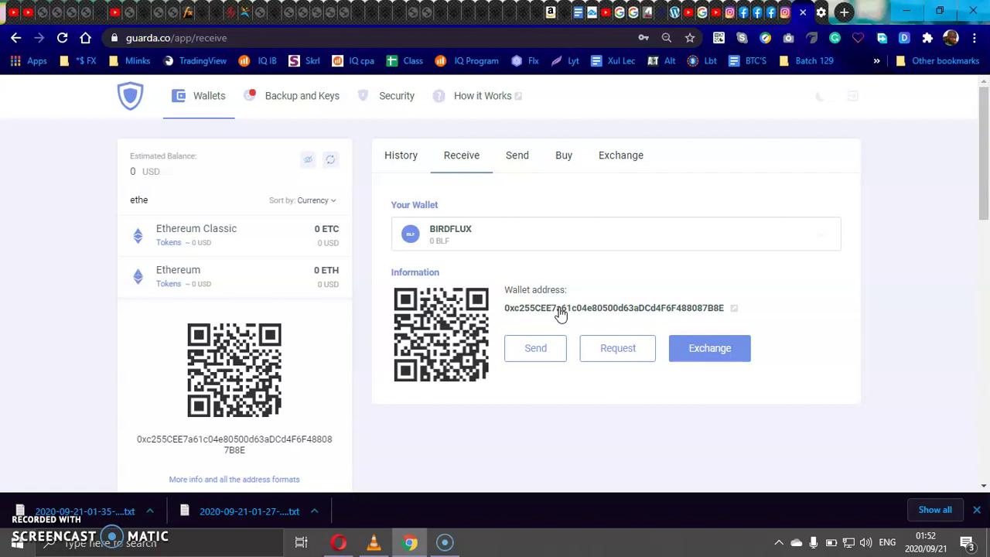
click(669, 309)
click(585, 314)
click(592, 313)
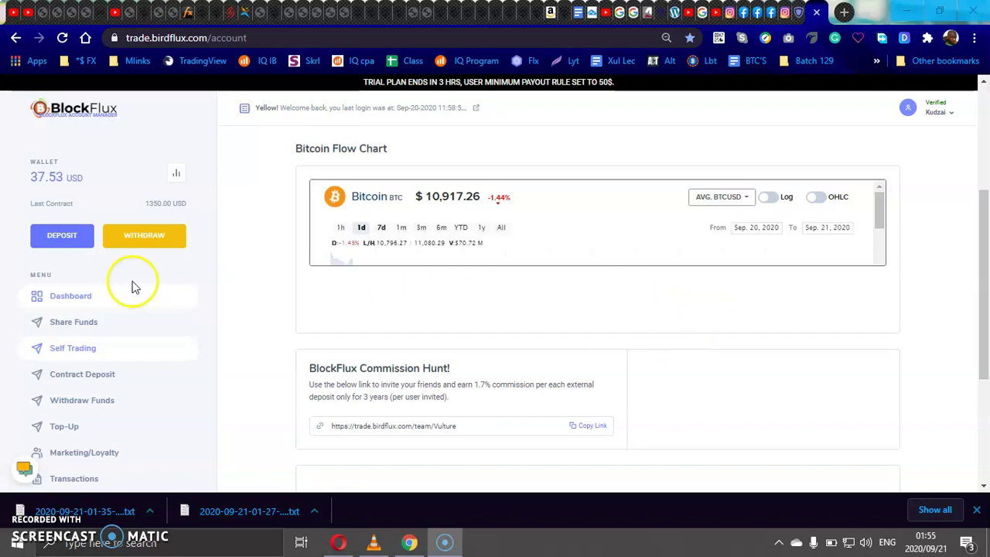
Step: Go to BlockFlux's Withdraw page and follow the 'not set' link beside BIRDFLUX COIN
click(134, 246)
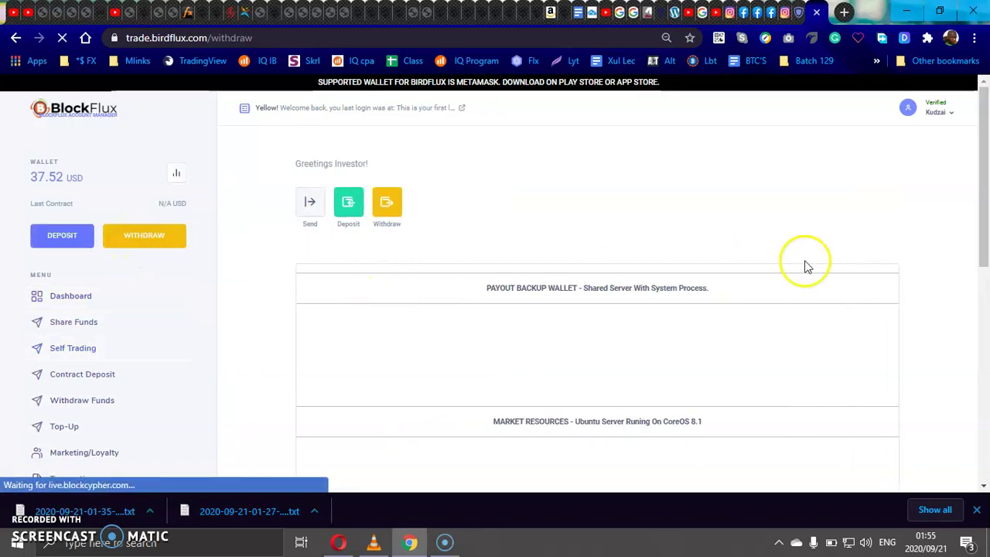
drag(986, 182, 986, 384)
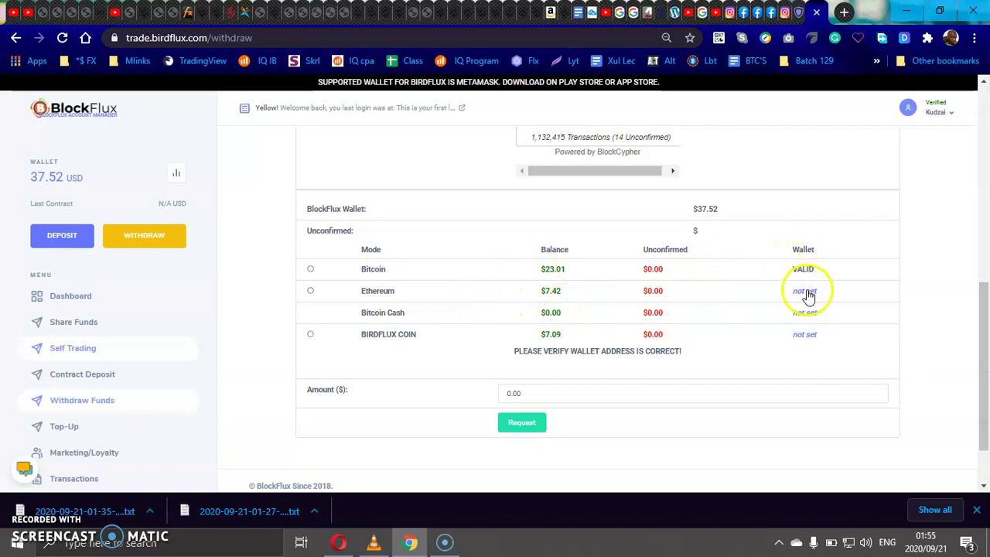
scroll(800, 290, down, 1)
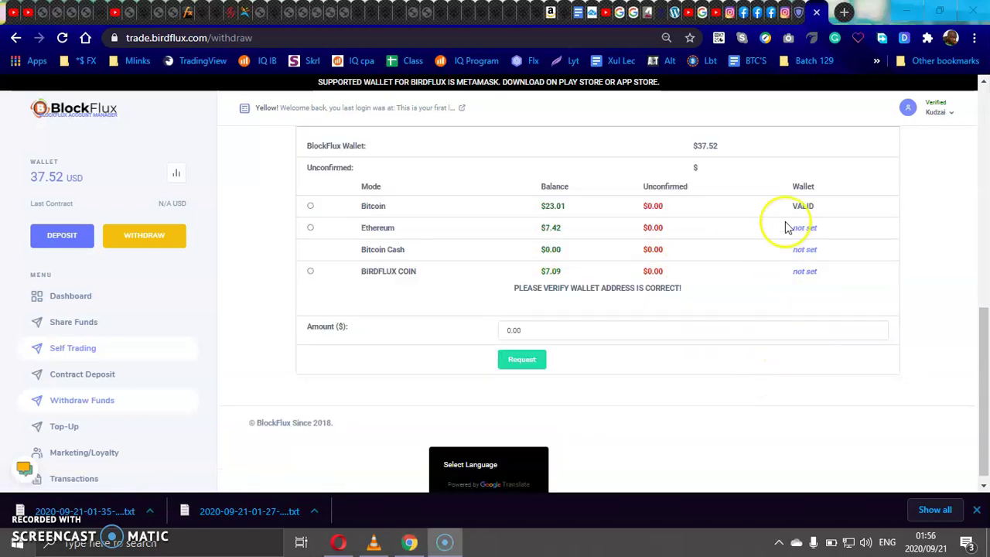
click(804, 273)
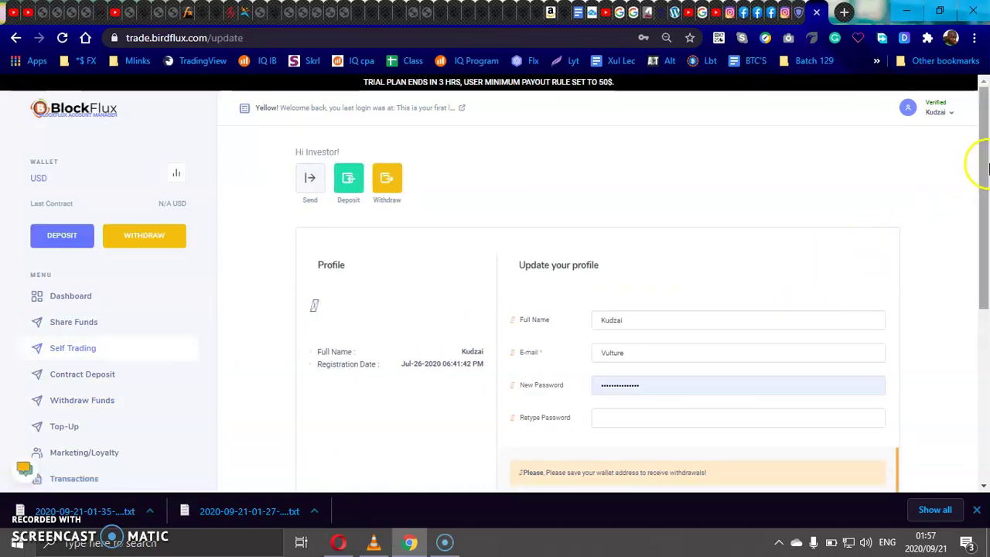
Step: Paste the Guarda address into the BIRDFLUX COIN BLF wallet field and save the profile info
drag(978, 154, 988, 307)
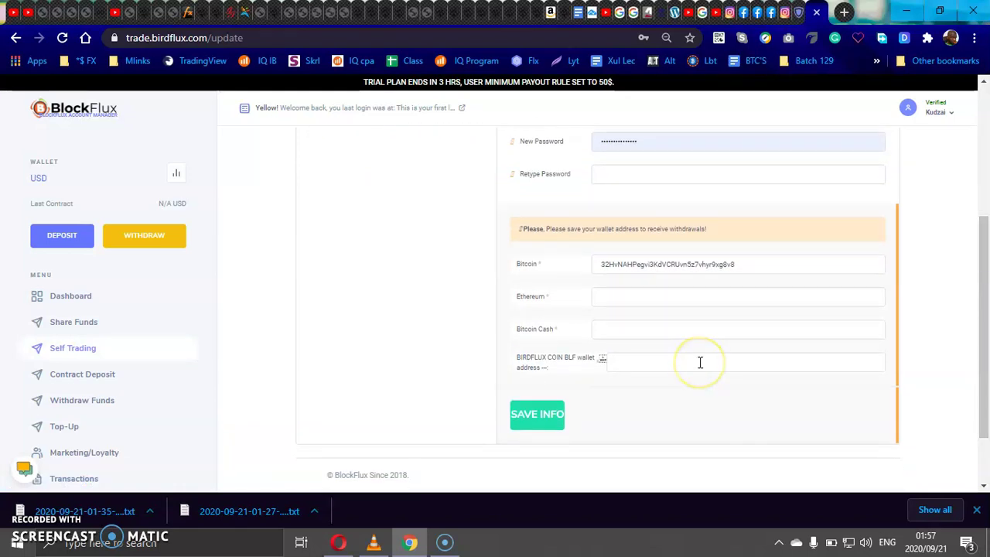
click(633, 358)
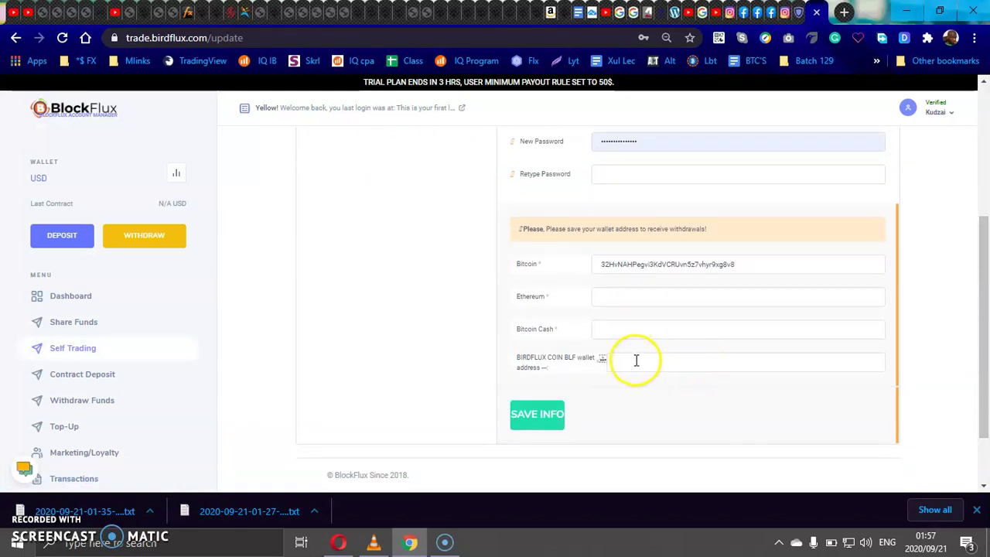
right_click(637, 362)
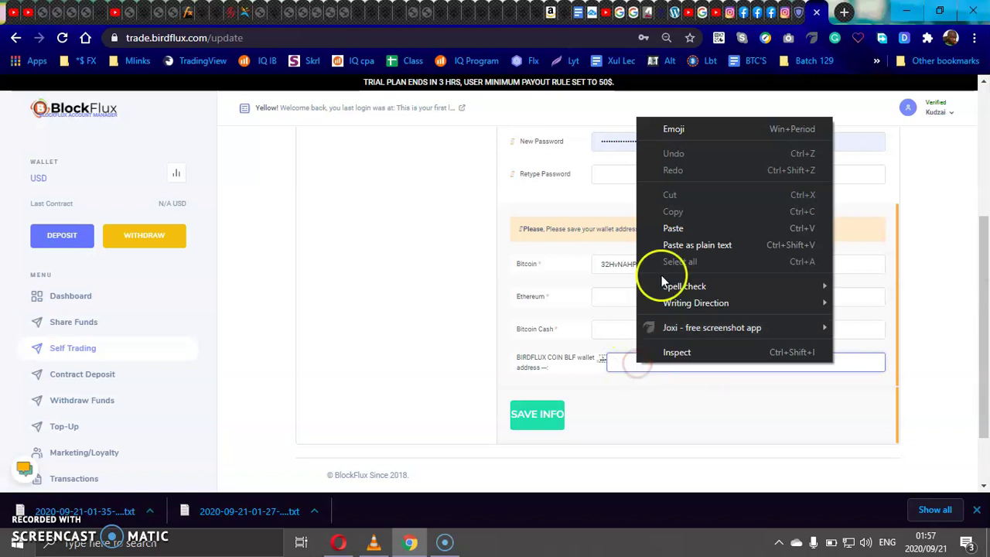
click(675, 229)
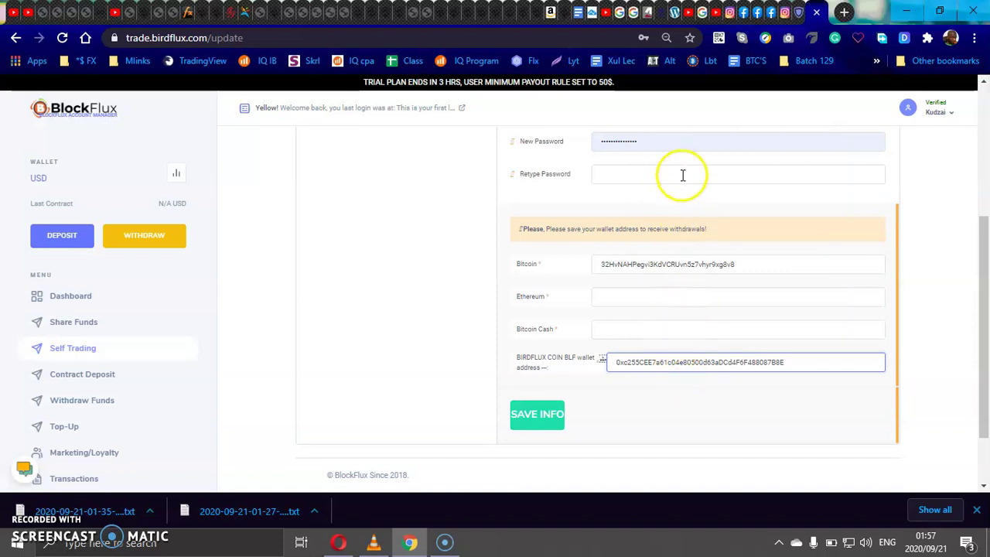
mouse_move(982, 275)
mouse_down()
mouse_move(985, 199)
mouse_move(984, 282)
mouse_up()
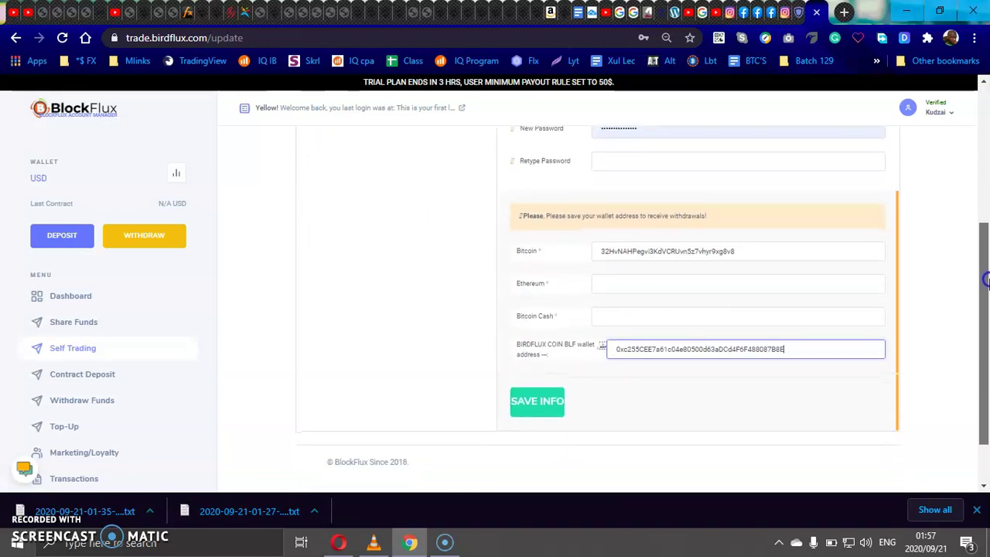
click(400, 308)
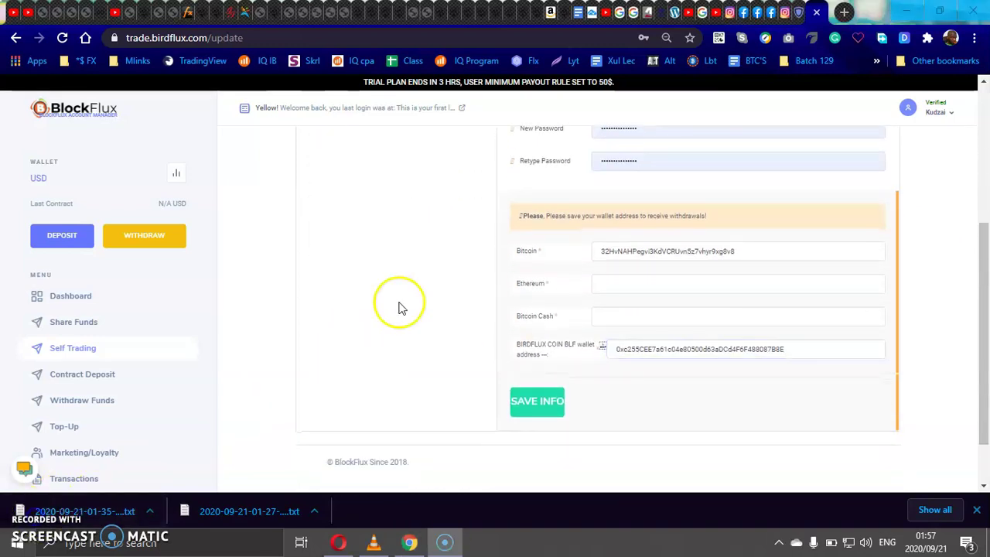
mouse_move(974, 276)
mouse_down()
mouse_move(986, 174)
mouse_move(987, 282)
mouse_up()
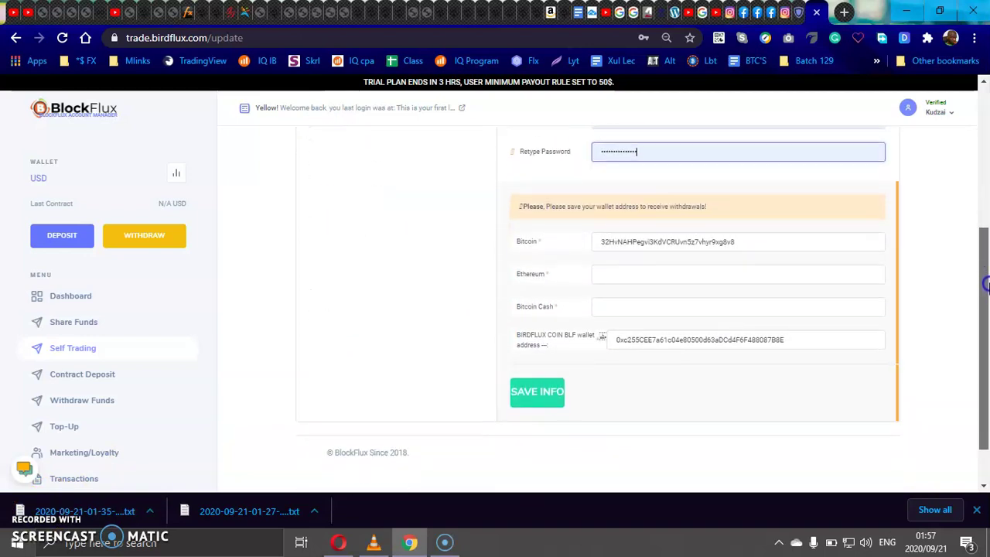
click(534, 399)
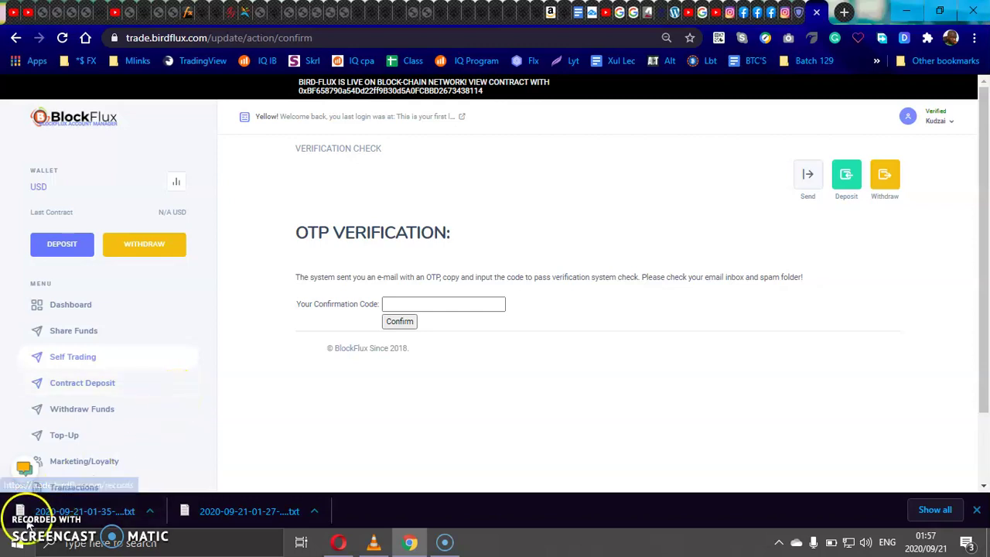
Step: Select and copy the code from BlockFlux's Account Update Confirmation email
key(alt+Tab)
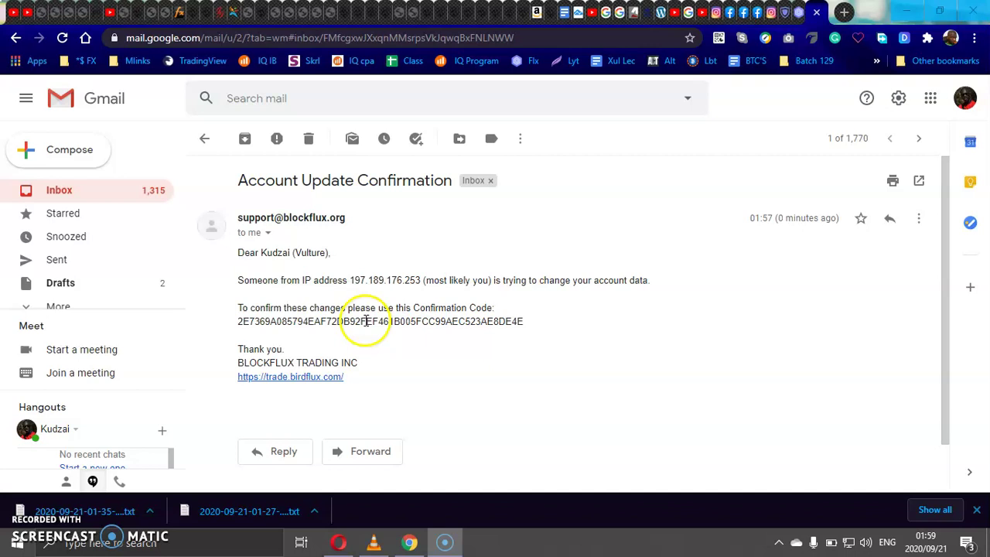
click(528, 325)
drag(496, 320, 368, 326)
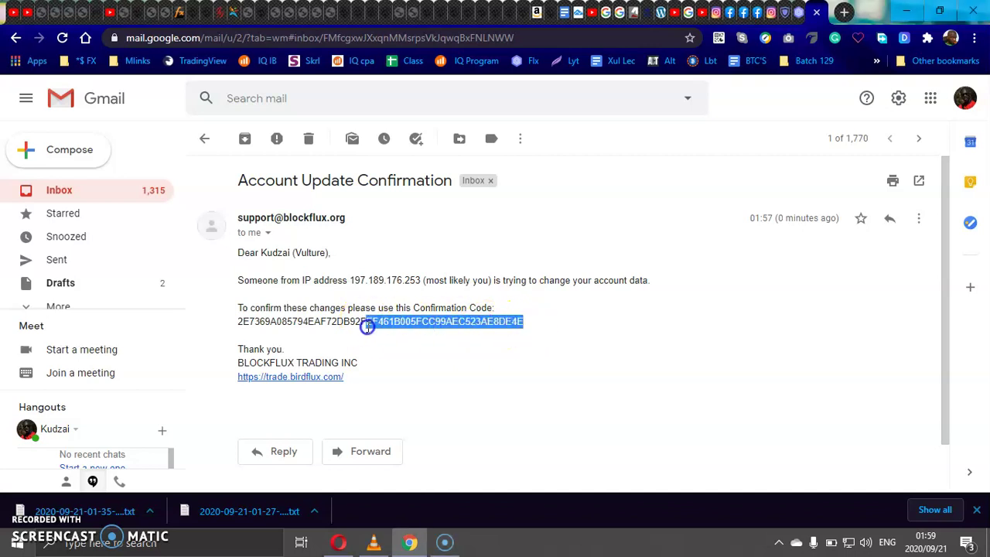
right_click(252, 319)
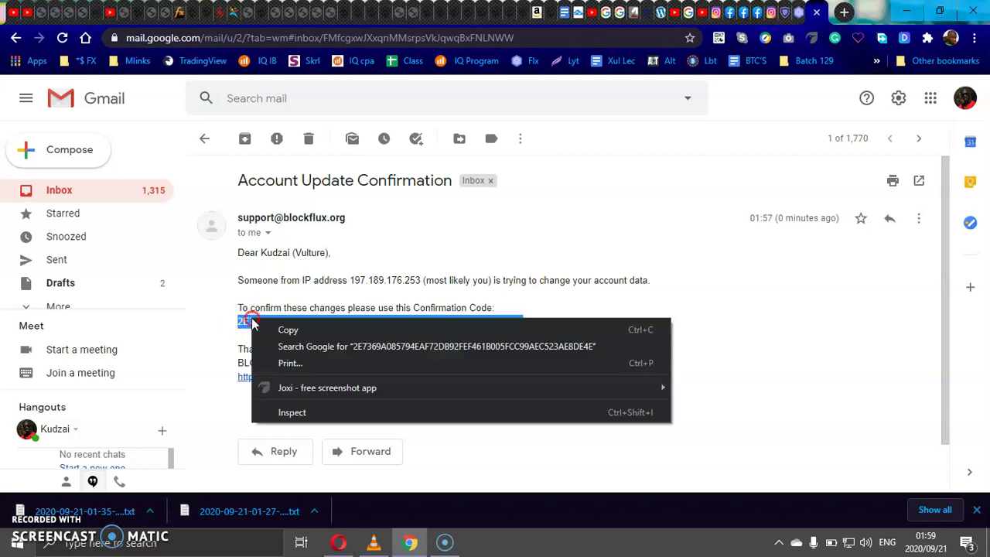
click(288, 332)
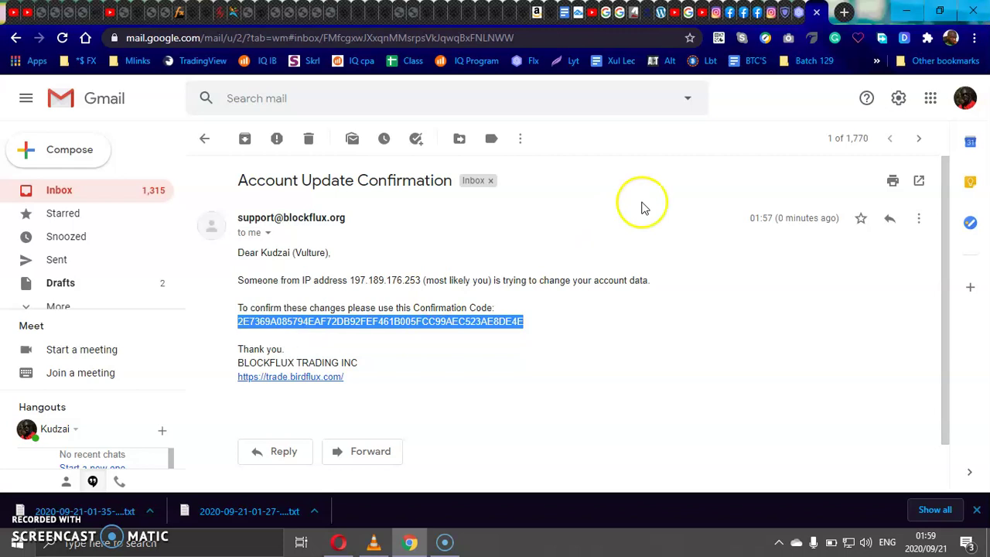
Step: Paste the emailed code into BlockFlux's OTP confirmation field and confirm the update
click(800, 14)
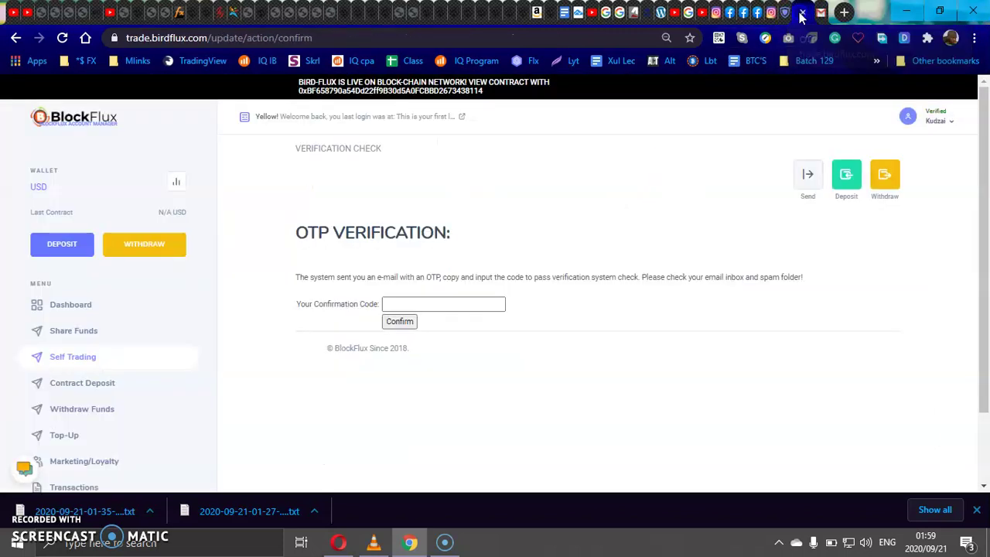
right_click(481, 304)
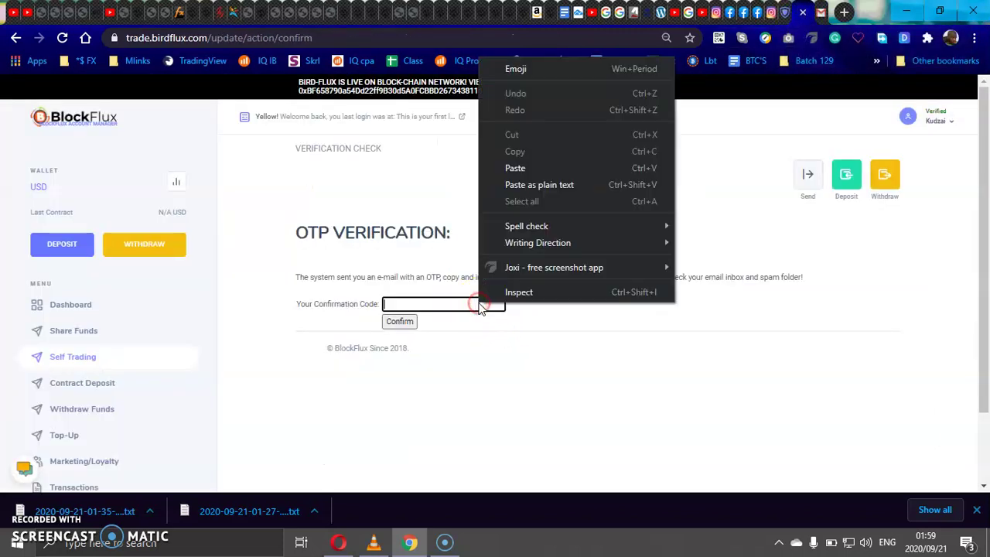
click(528, 168)
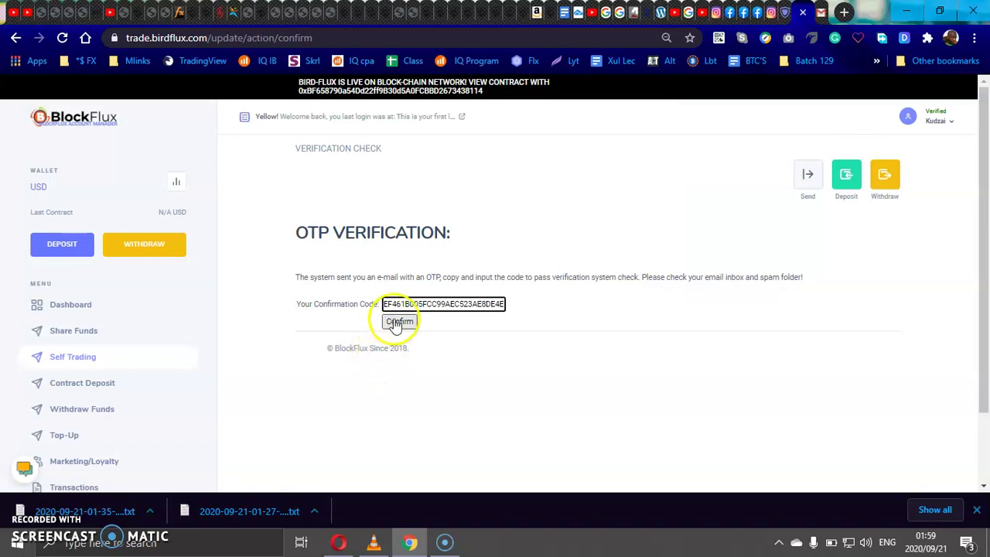
click(396, 322)
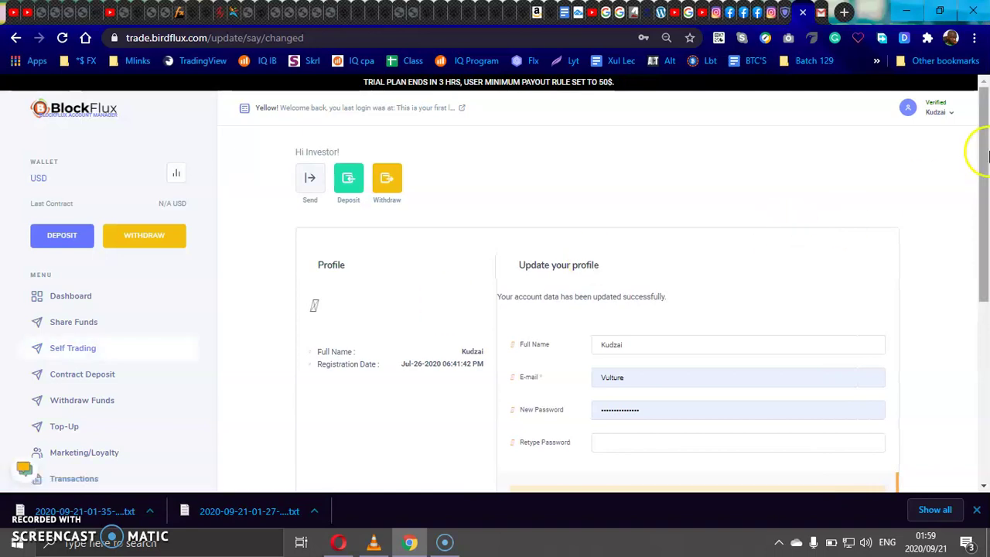
drag(982, 144, 986, 200)
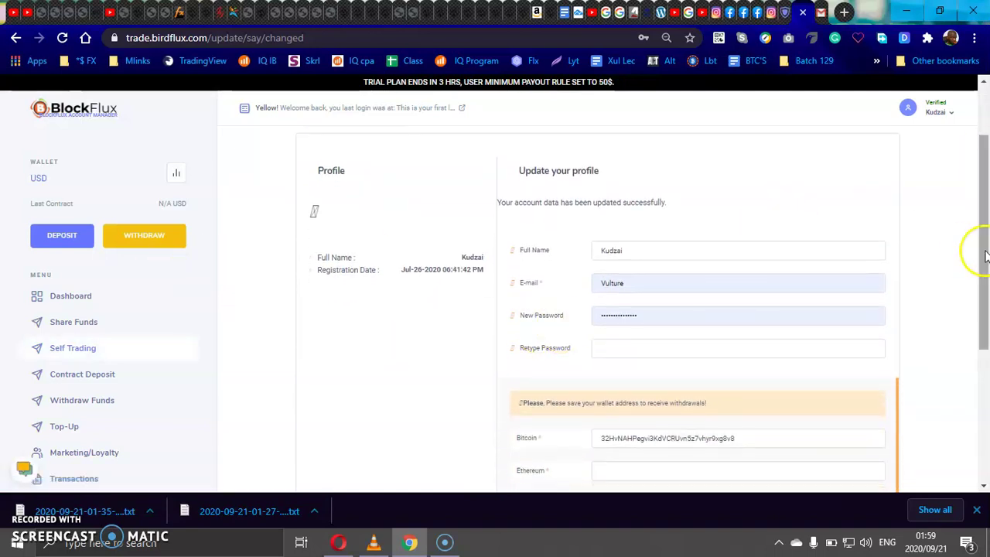
drag(985, 255, 986, 351)
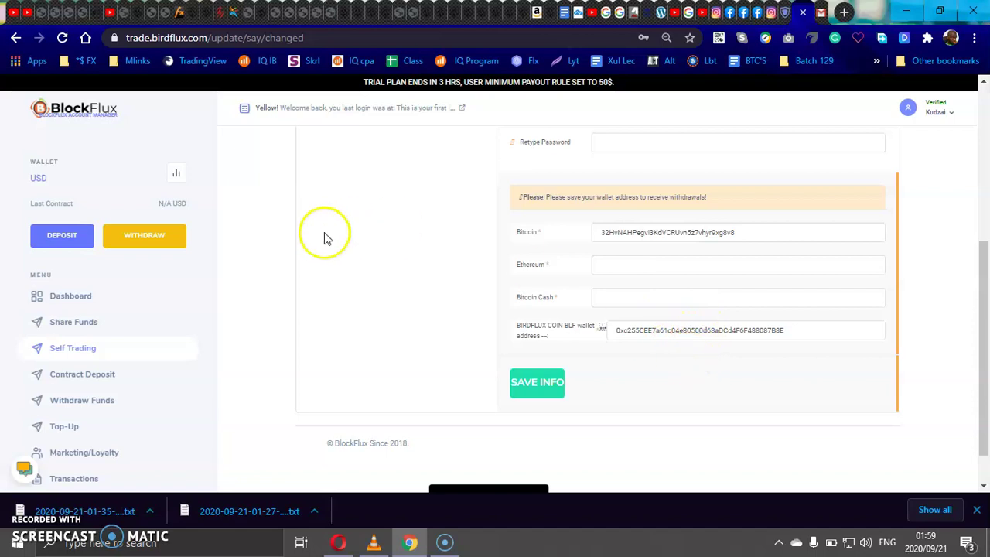
Step: Check the Withdraw page wallet table for the BIRDFLUX COIN address status
click(137, 240)
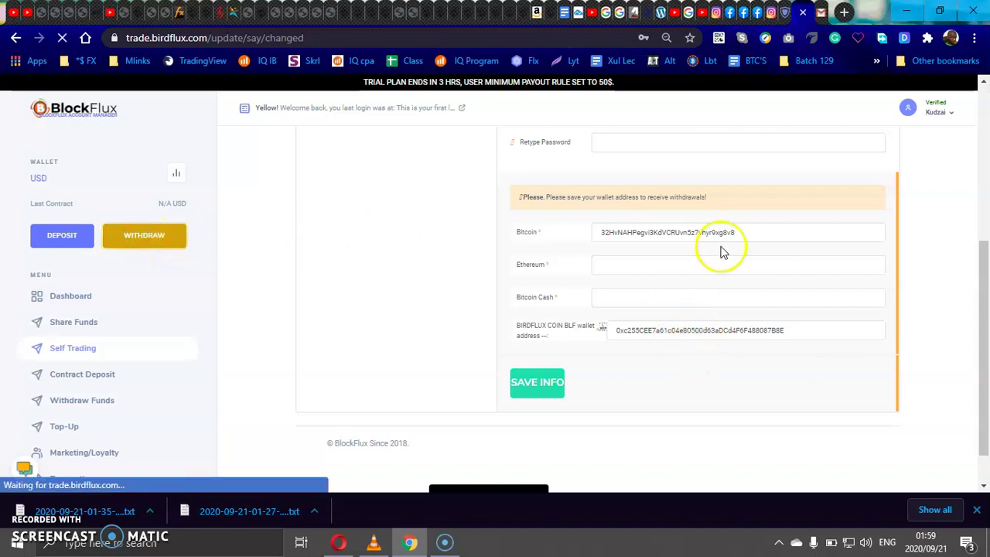
drag(986, 221, 986, 437)
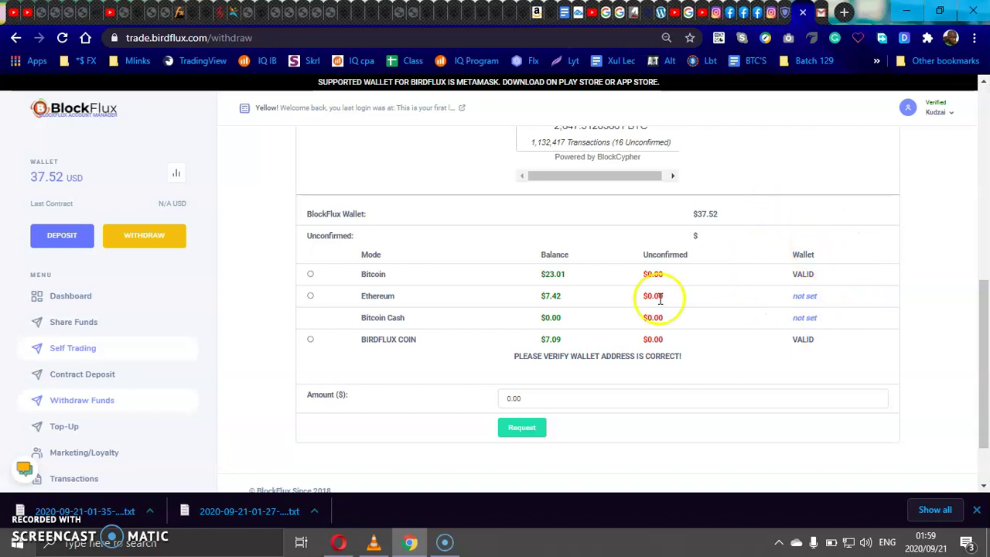
click(339, 541)
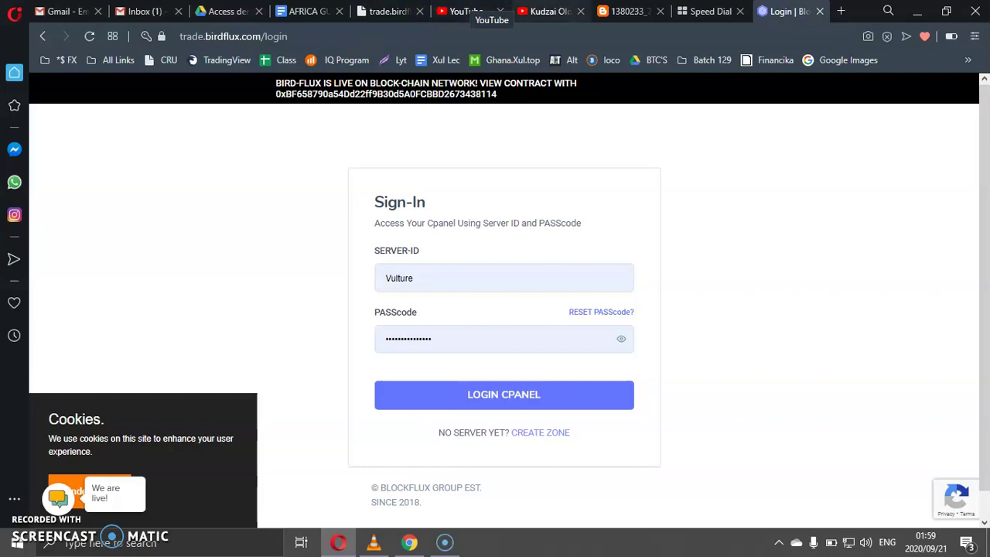
Step: Switch the Opera window to the YouTube channel's About page
click(546, 11)
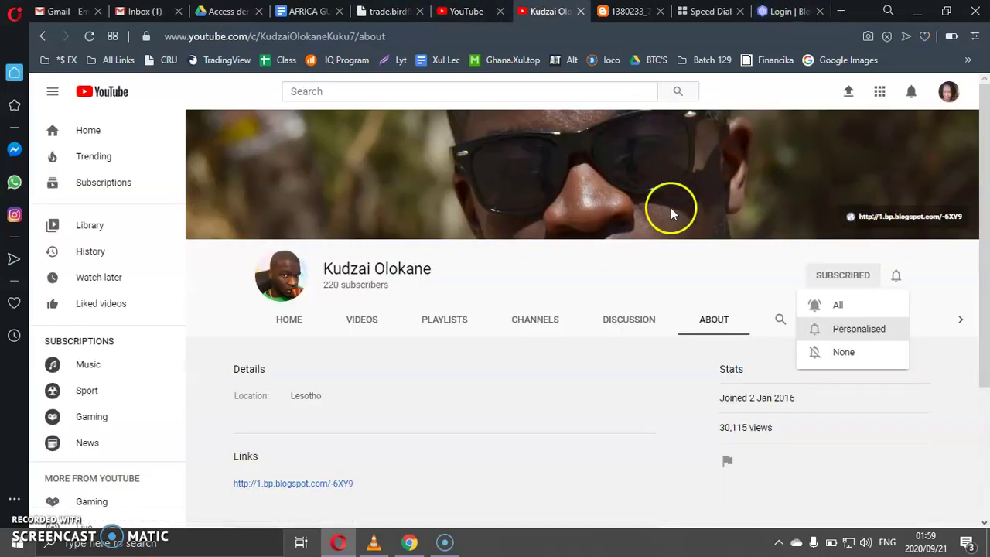